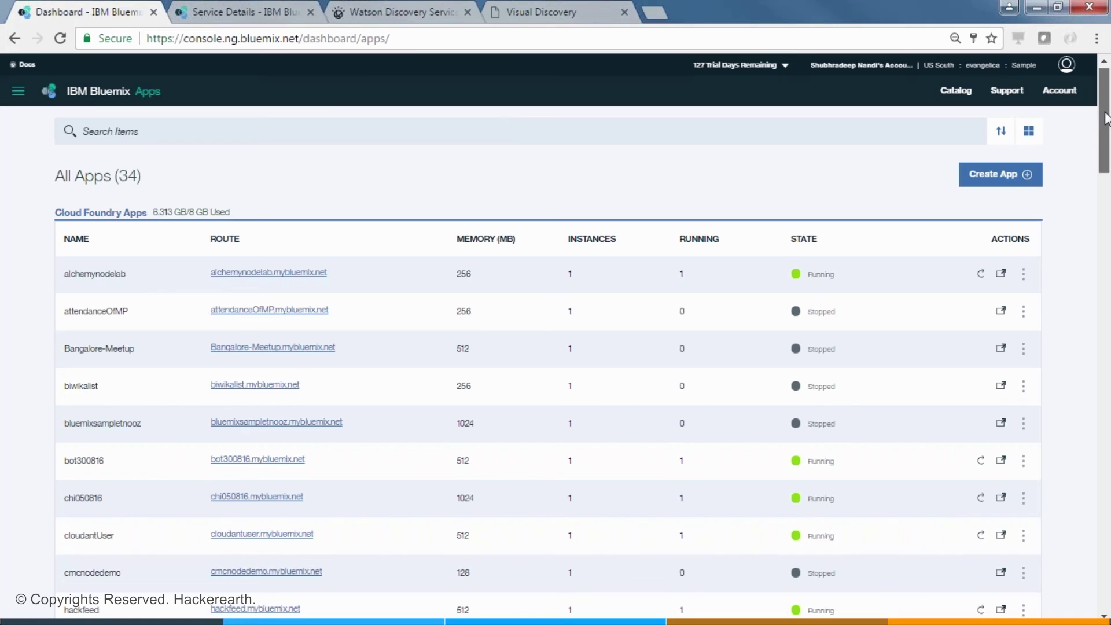
Look through the dashboard's Cloud Foundry apps list and the services list down to the Discovery entries.
scroll(1106, 125, "down", 2)
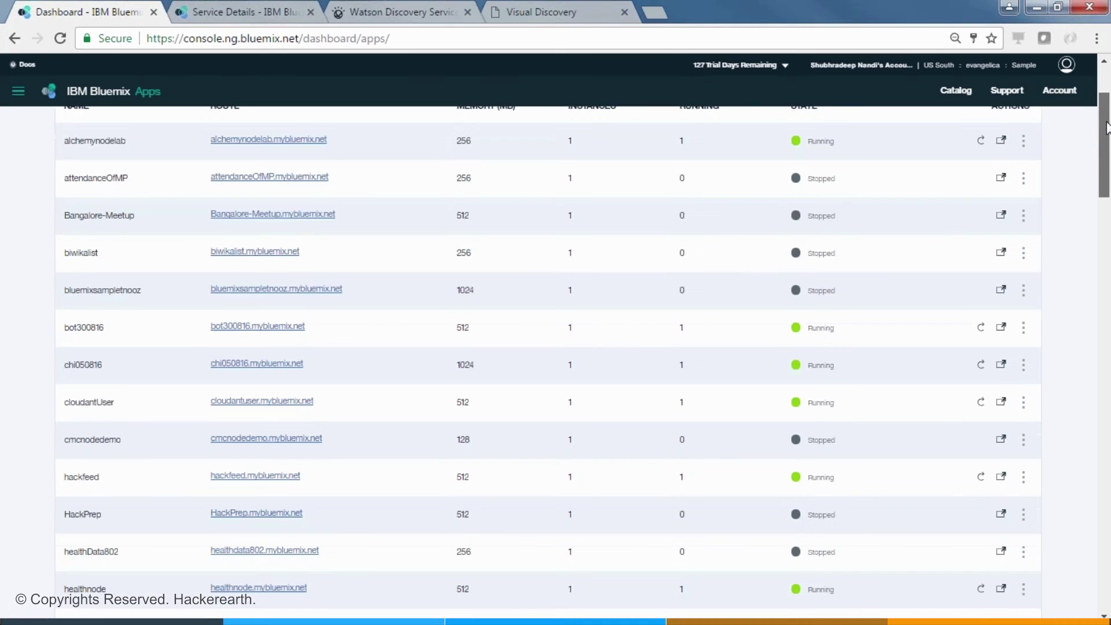
scroll(1107, 126, "down", 5)
scroll(1110, 119, "up", 2)
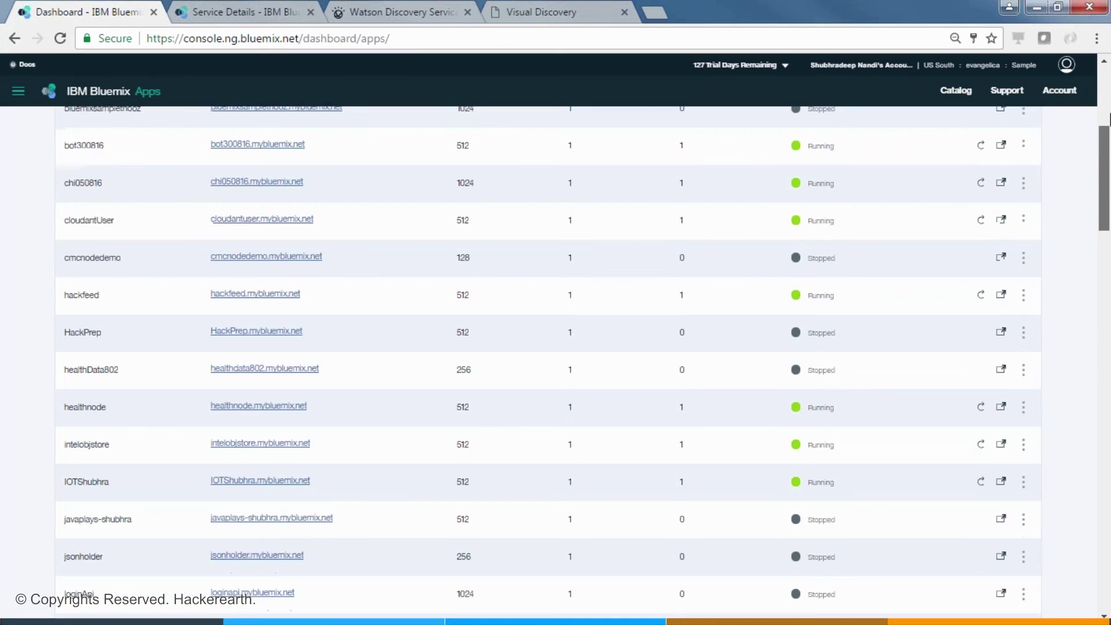
scroll(1109, 119, "up", 5)
scroll(1109, 162, "down", 7)
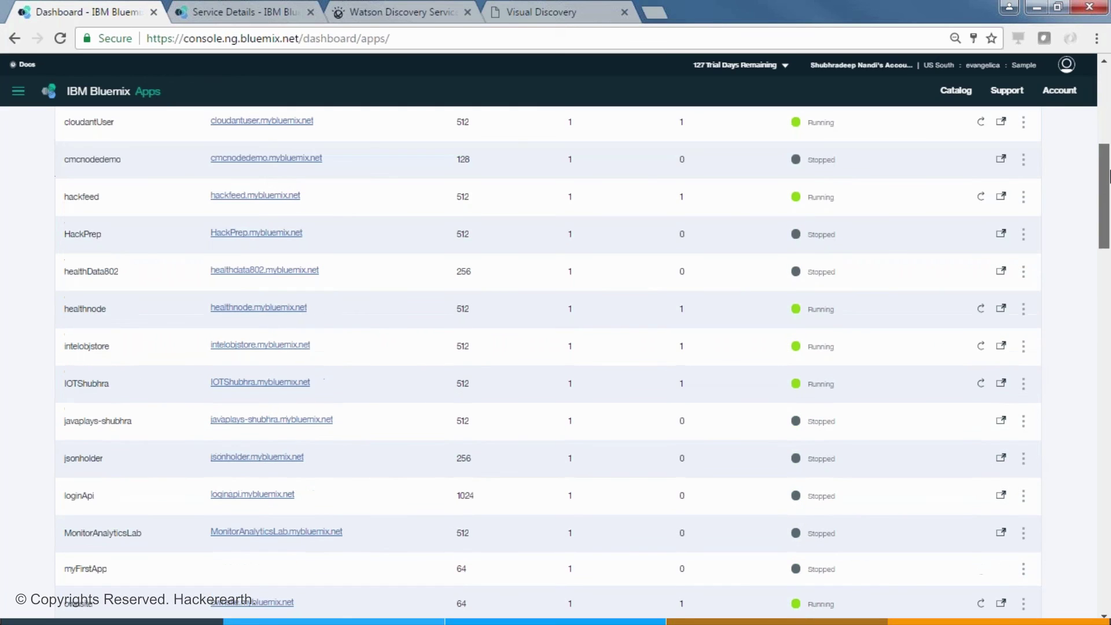
scroll(1107, 222, "down", 3)
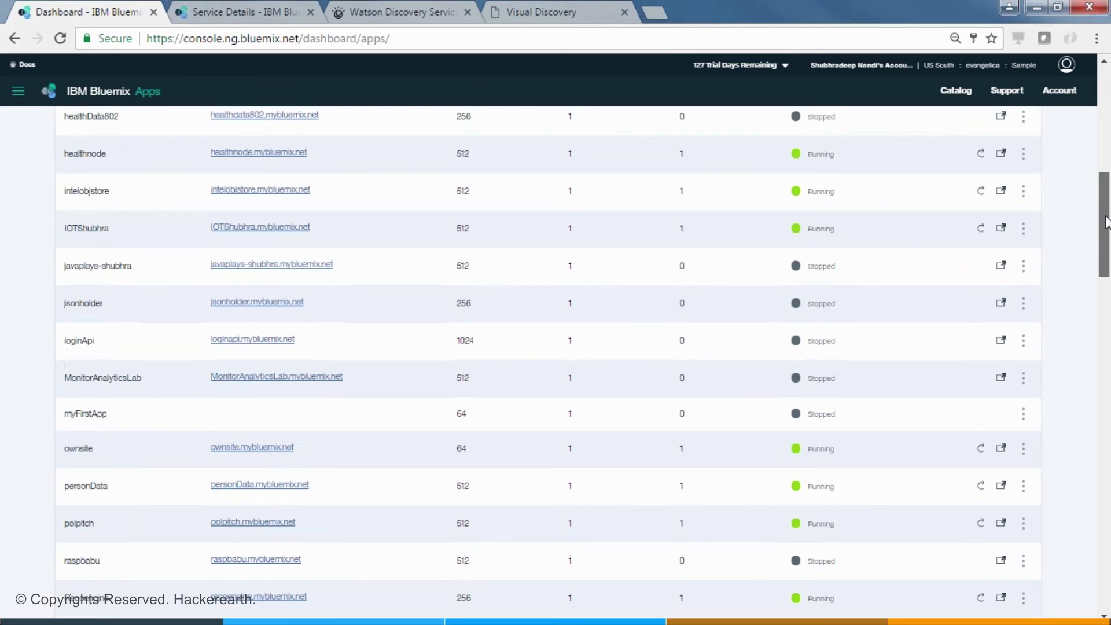
left_click_drag(1106, 222, 1109, 377)
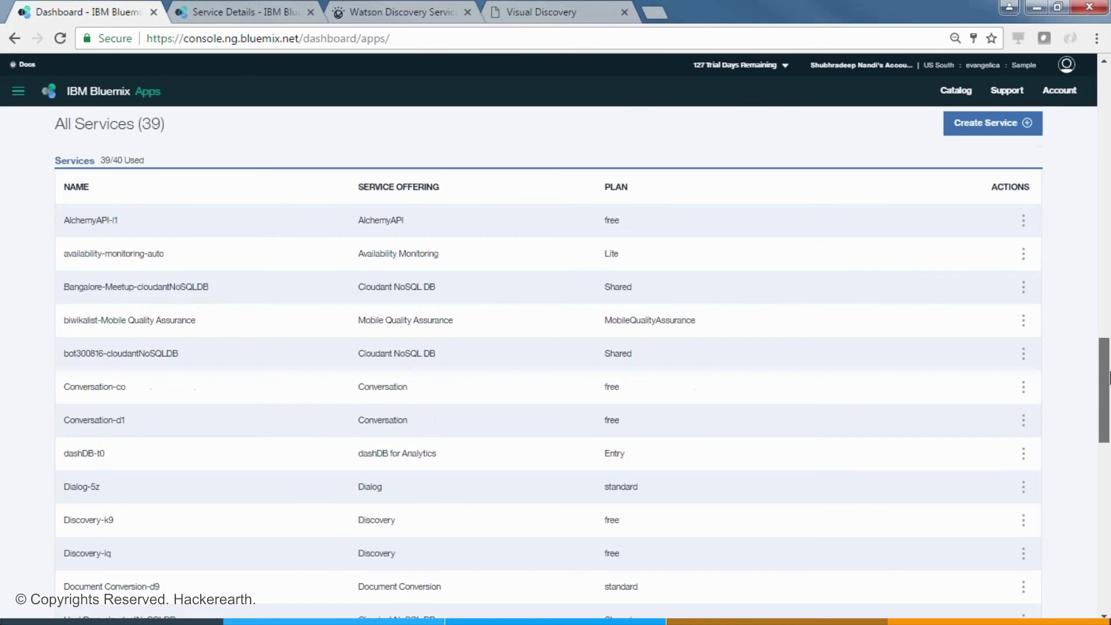
scroll(1109, 376, "down", 1)
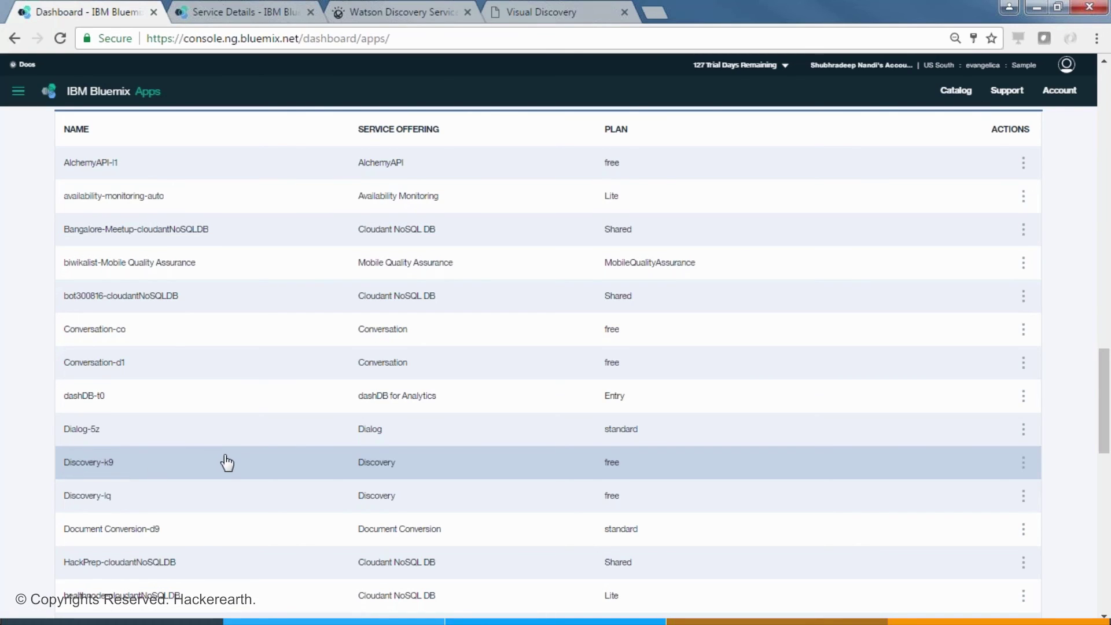
Open the Discovery service page from the Watson category of the catalog.
left_click(957, 93)
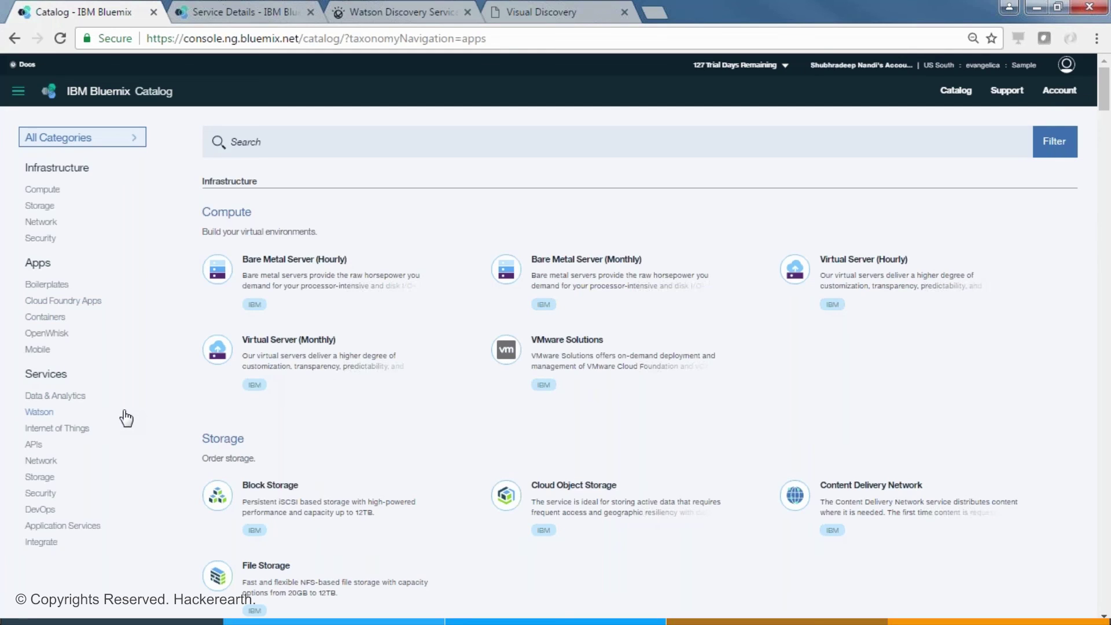
left_click(49, 416)
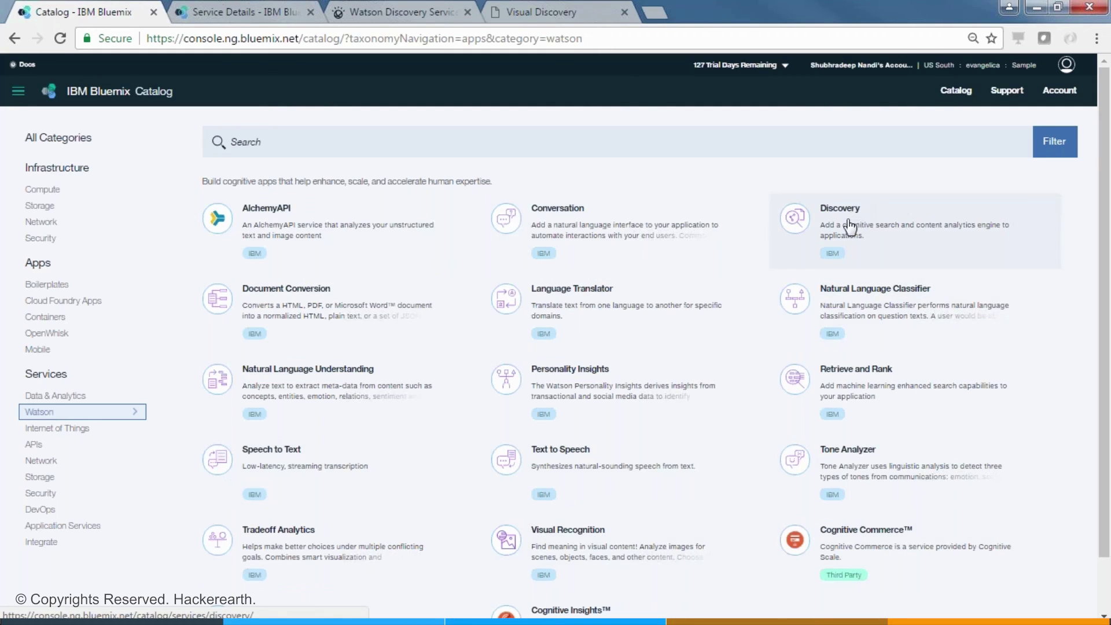
left_click(870, 217)
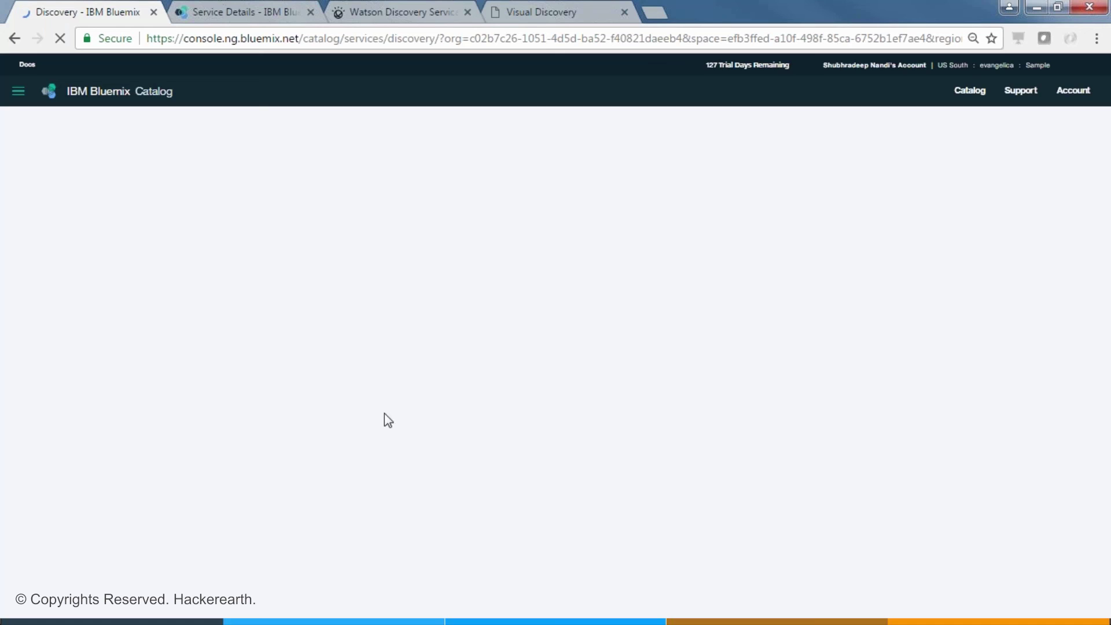
Read through the Discovery-k9 service overview, covering its tooling, intended use, how it works and developer resources.
left_click(225, 11)
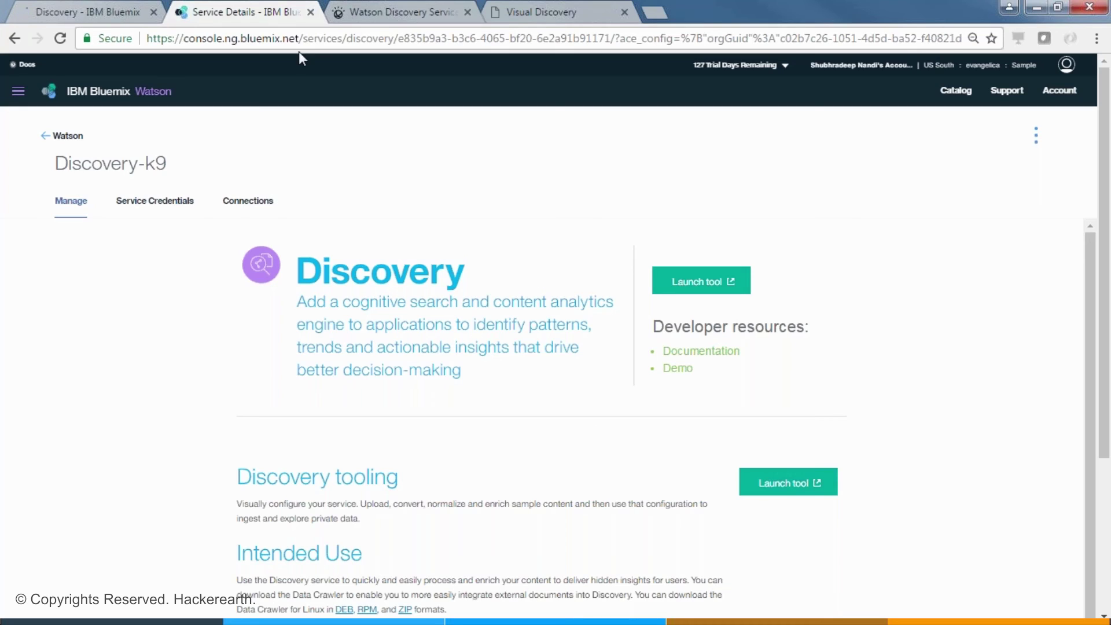
left_click(101, 13)
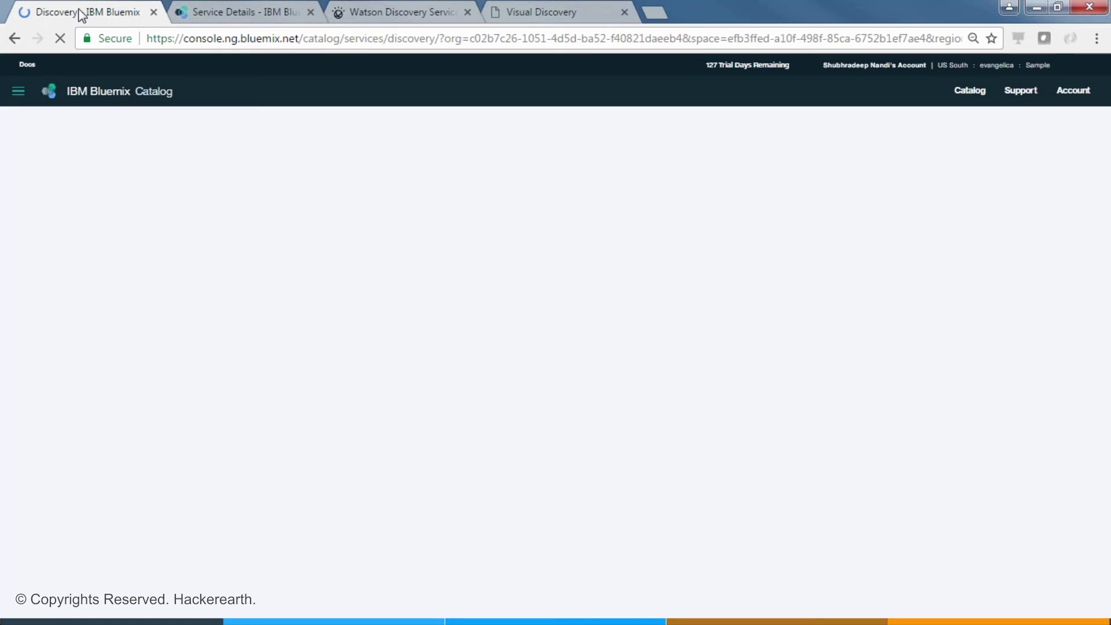
left_click(250, 8)
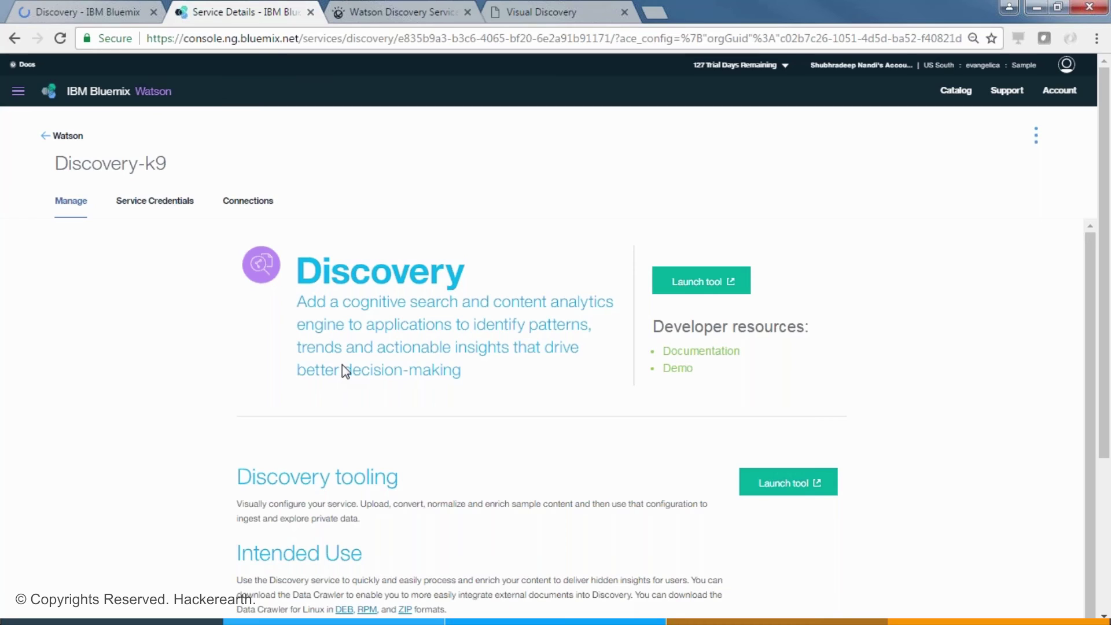
scroll(438, 488, "down", 2)
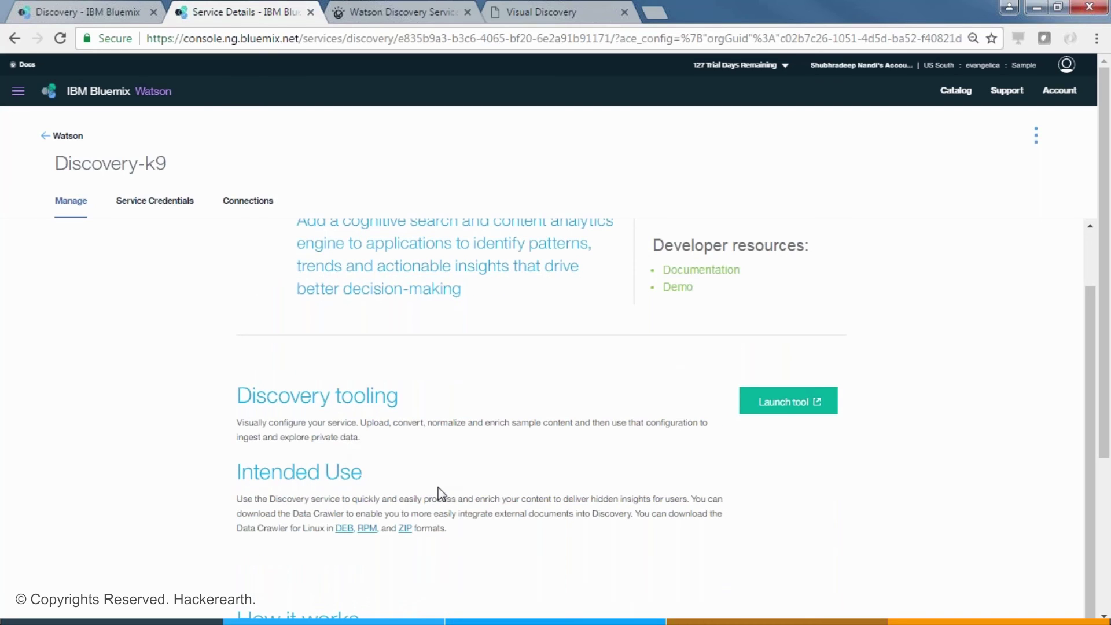
scroll(438, 493, "down", 1)
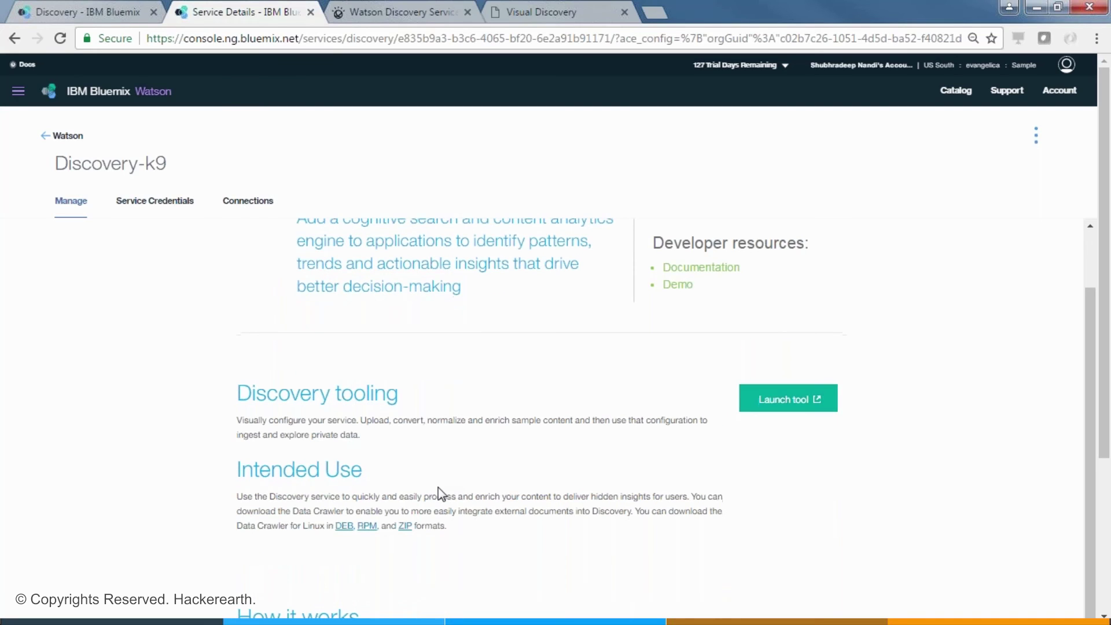
scroll(439, 493, "down", 2)
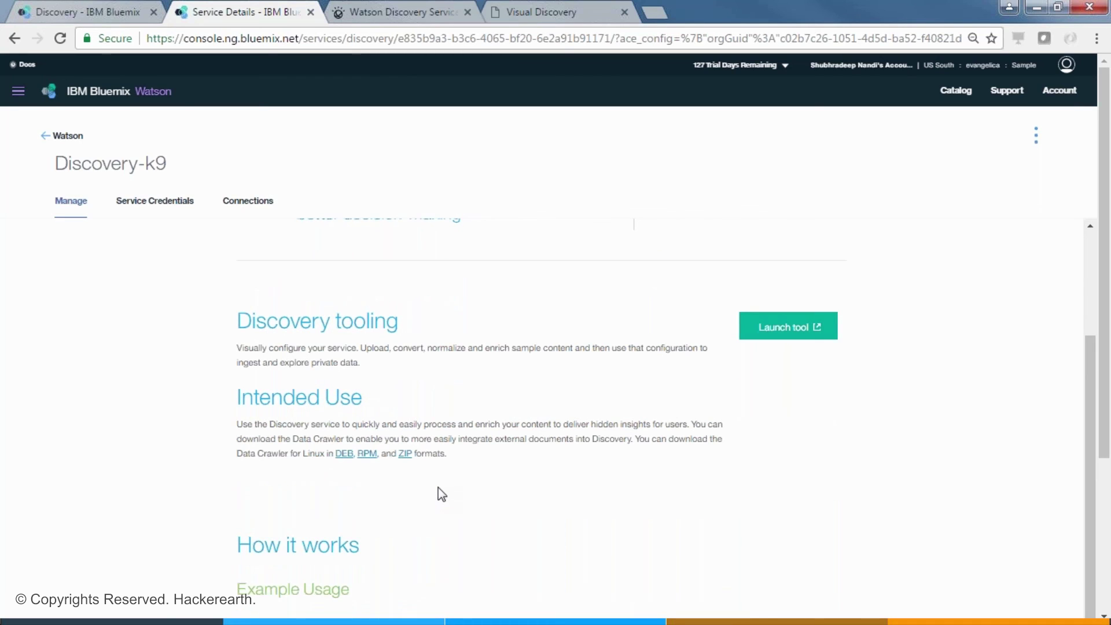
scroll(443, 495, "down", 1)
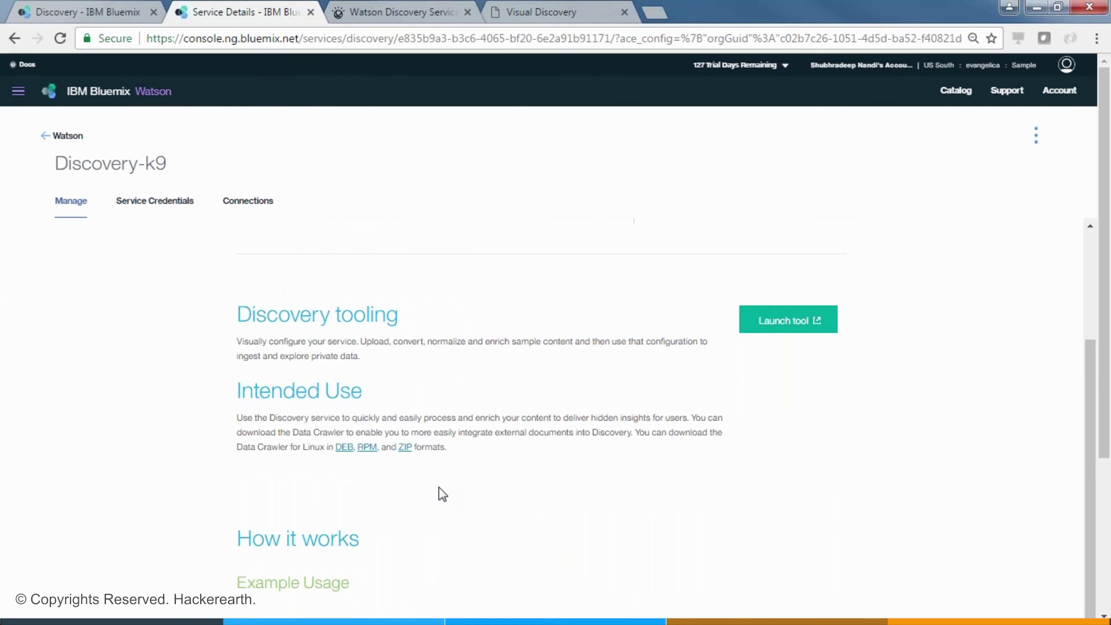
scroll(439, 488, "down", 5)
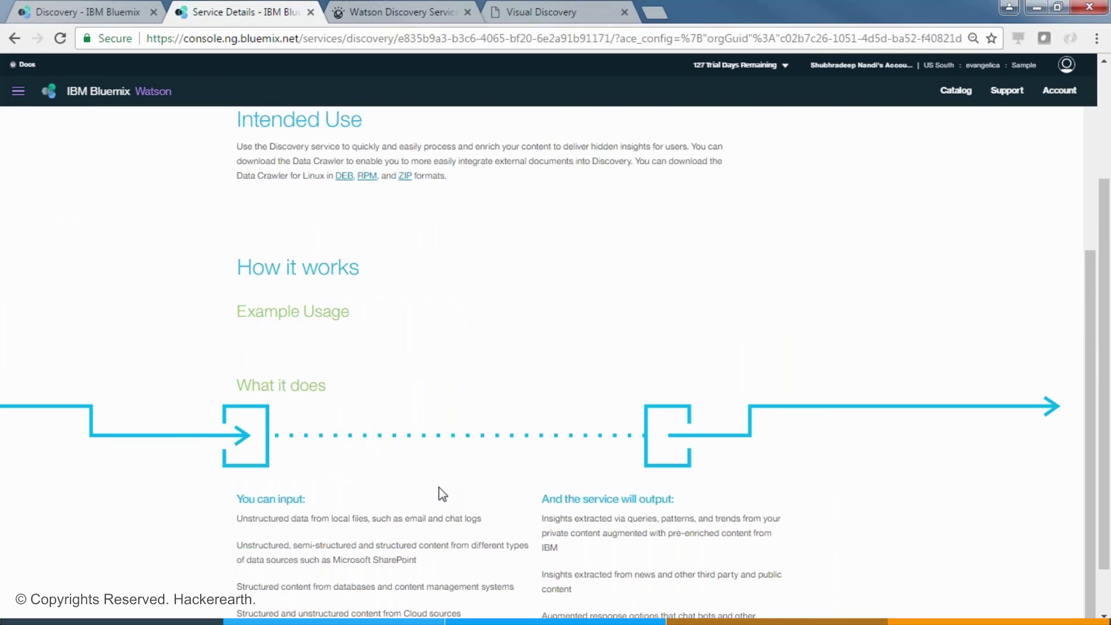
scroll(439, 488, "down", 1)
scroll(439, 488, "up", 9)
left_click_drag(653, 327, 820, 340)
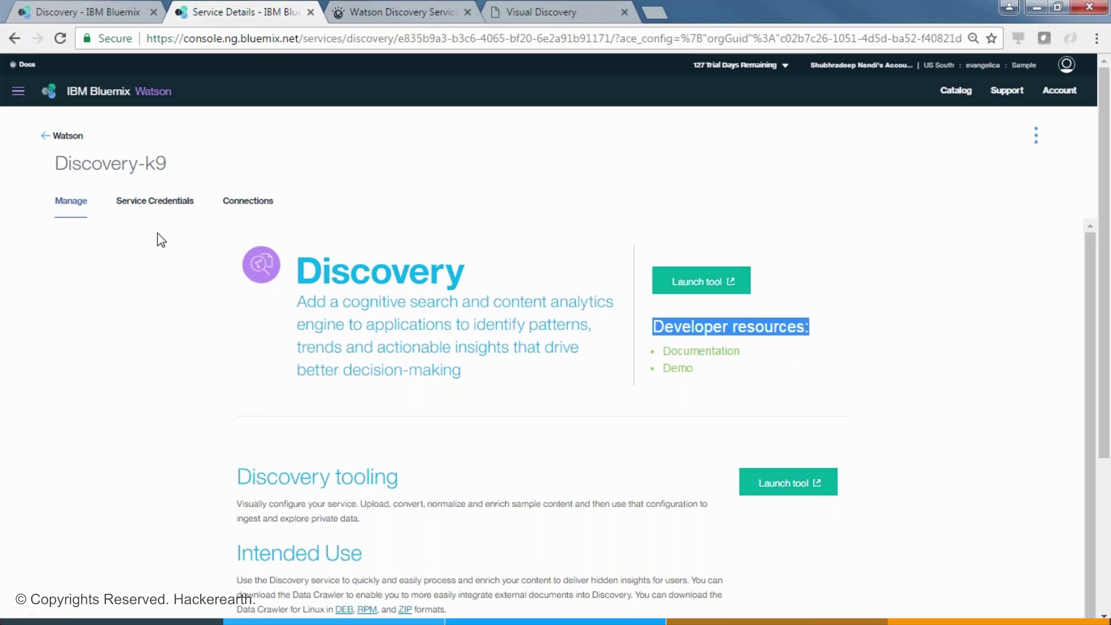
Review the Discovery-k9 service's credentials and connections, and check the catalog's Discovery creation page with its pricing plans.
left_click(168, 203)
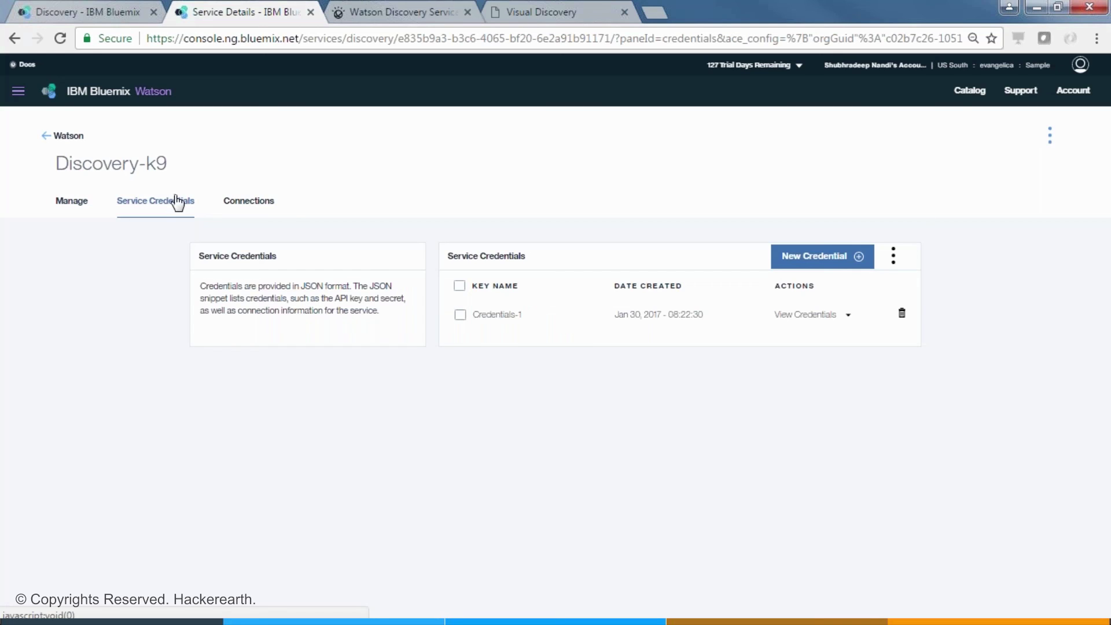
left_click(257, 202)
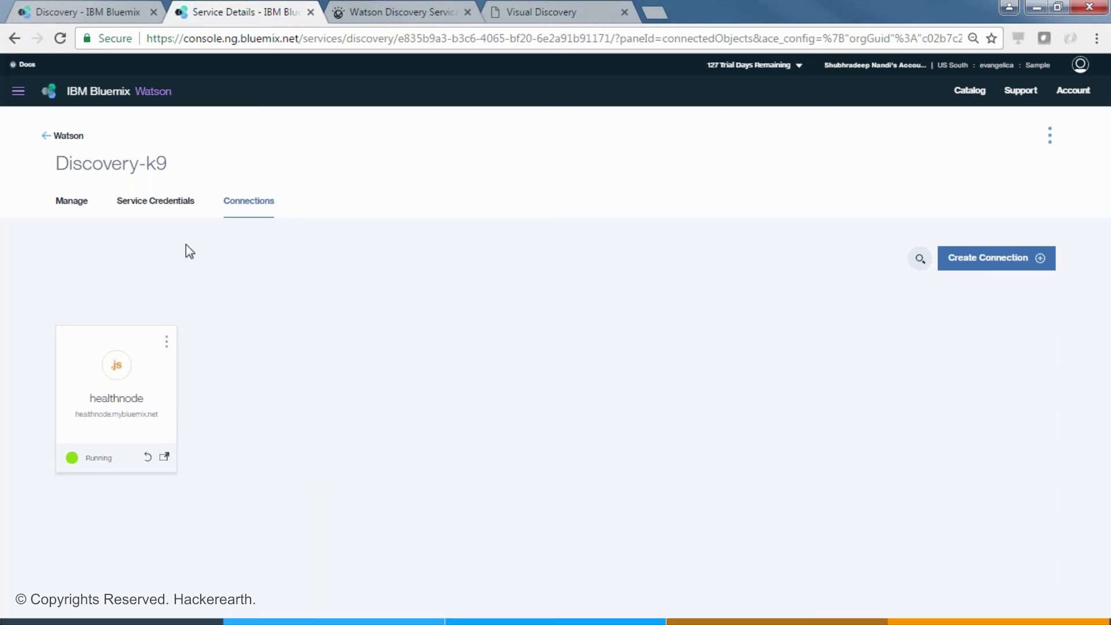
left_click(72, 203)
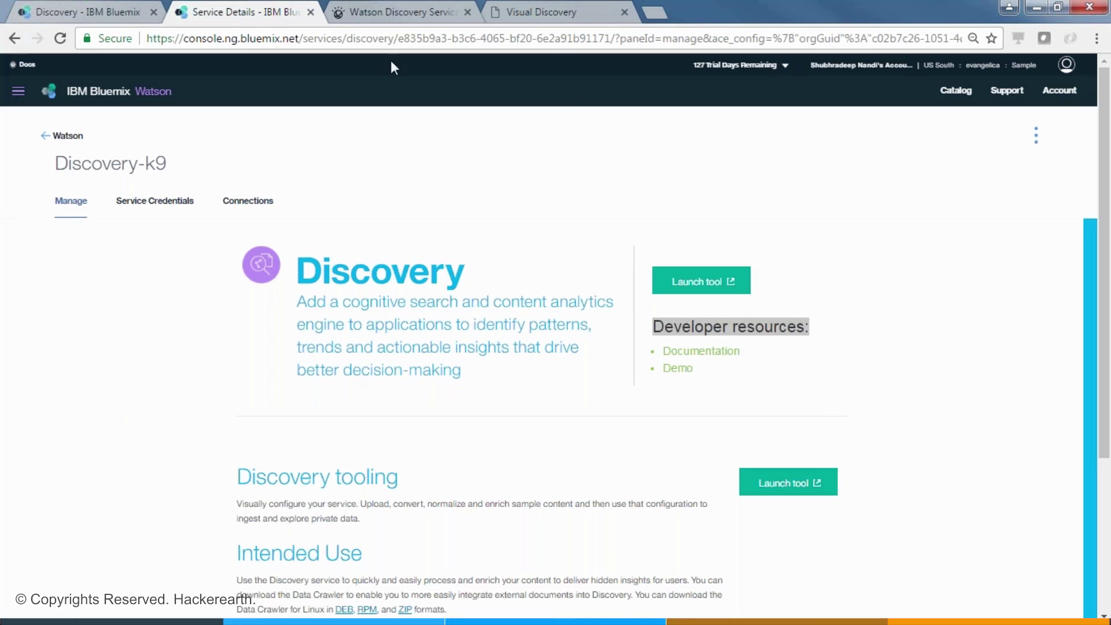
left_click(90, 7)
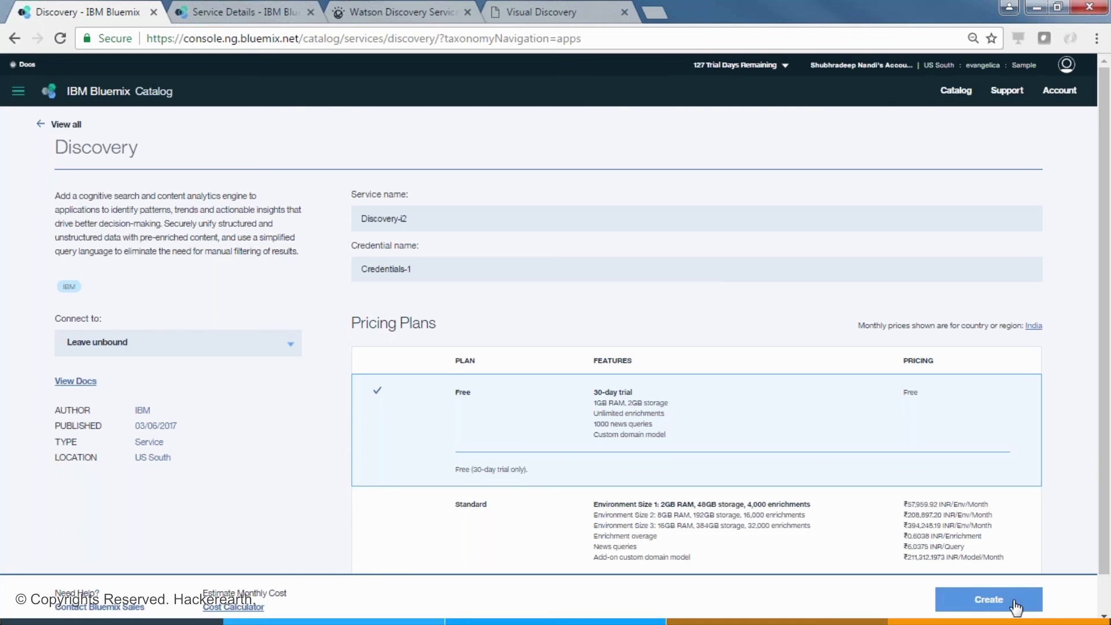
left_click(238, 10)
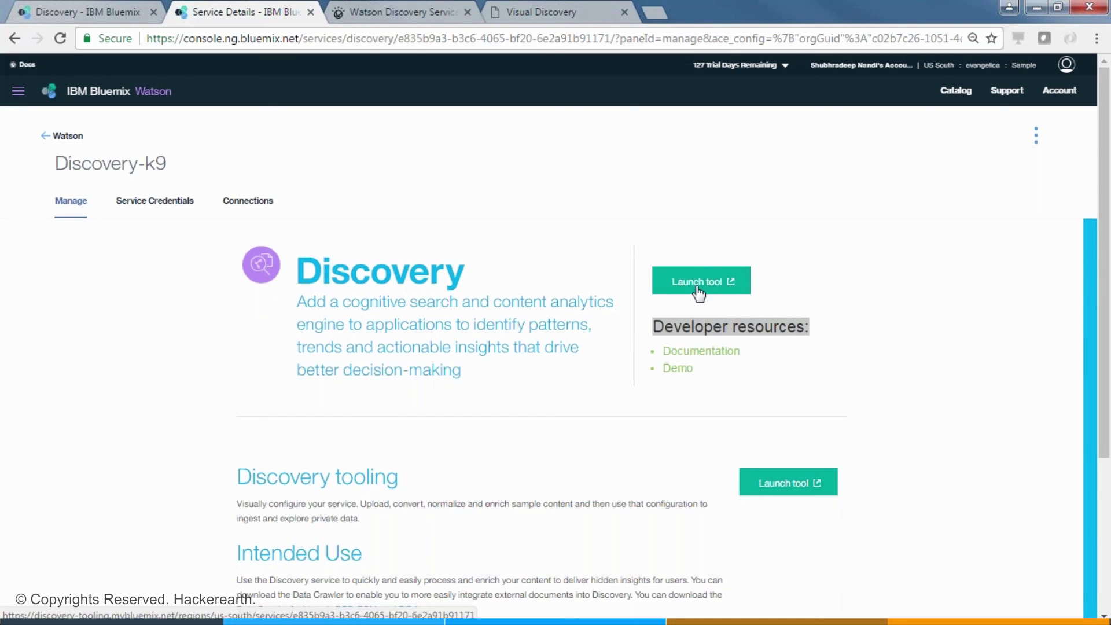
Open the depression collection in the Watson Discovery tooling and examine its API information and data upload area.
left_click(407, 6)
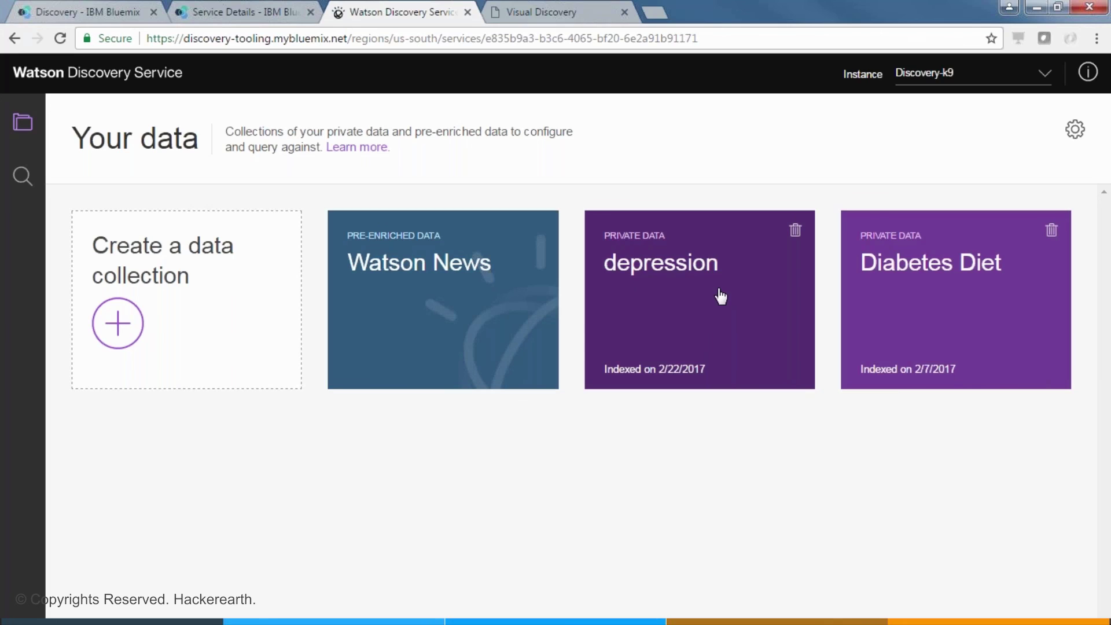
left_click(720, 296)
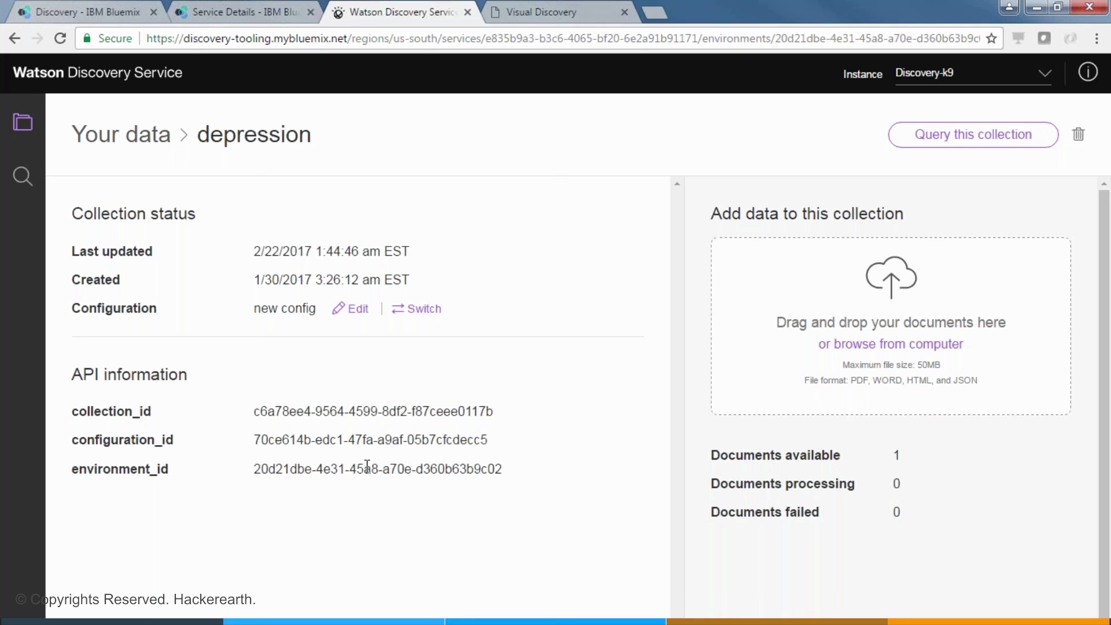
left_click_drag(491, 441, 425, 443)
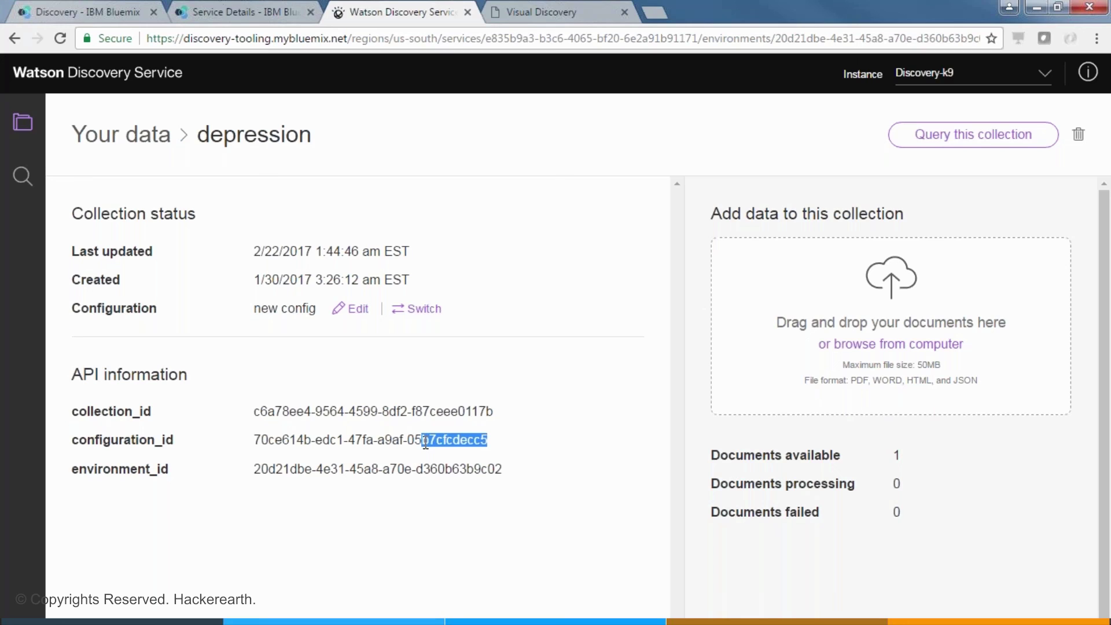
left_click_drag(426, 442, 328, 446)
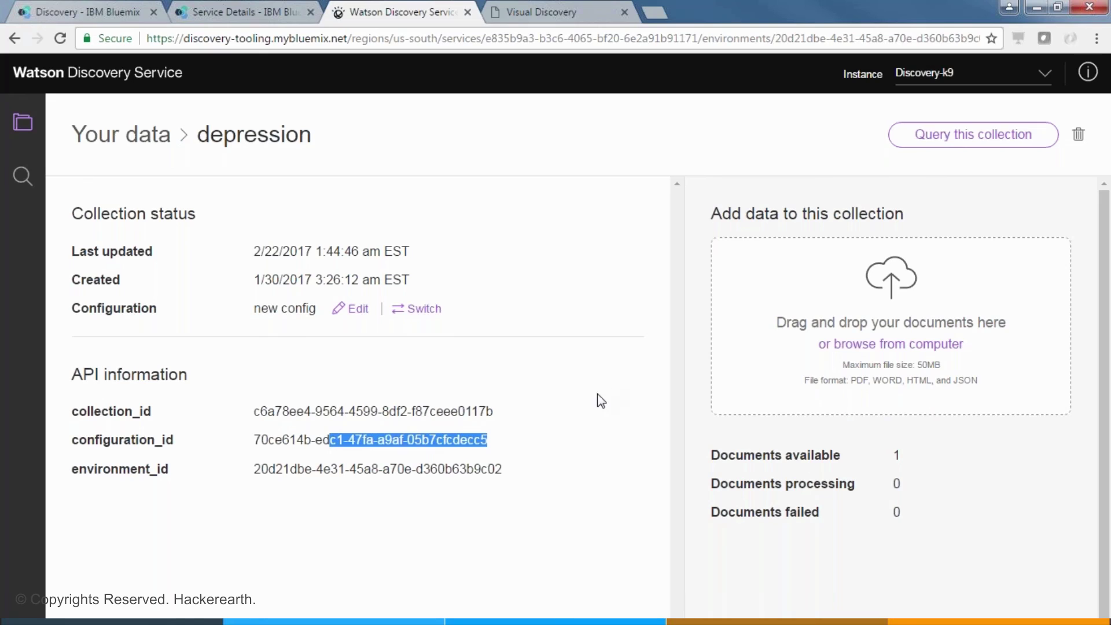
left_click_drag(487, 414, 258, 422)
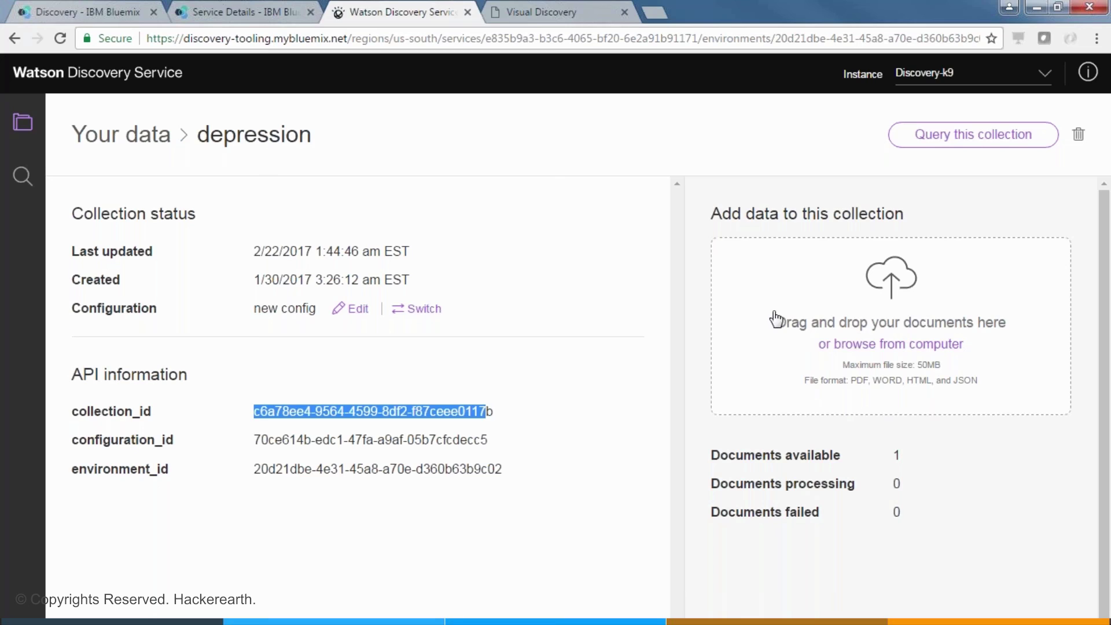
left_click_drag(701, 212, 927, 212)
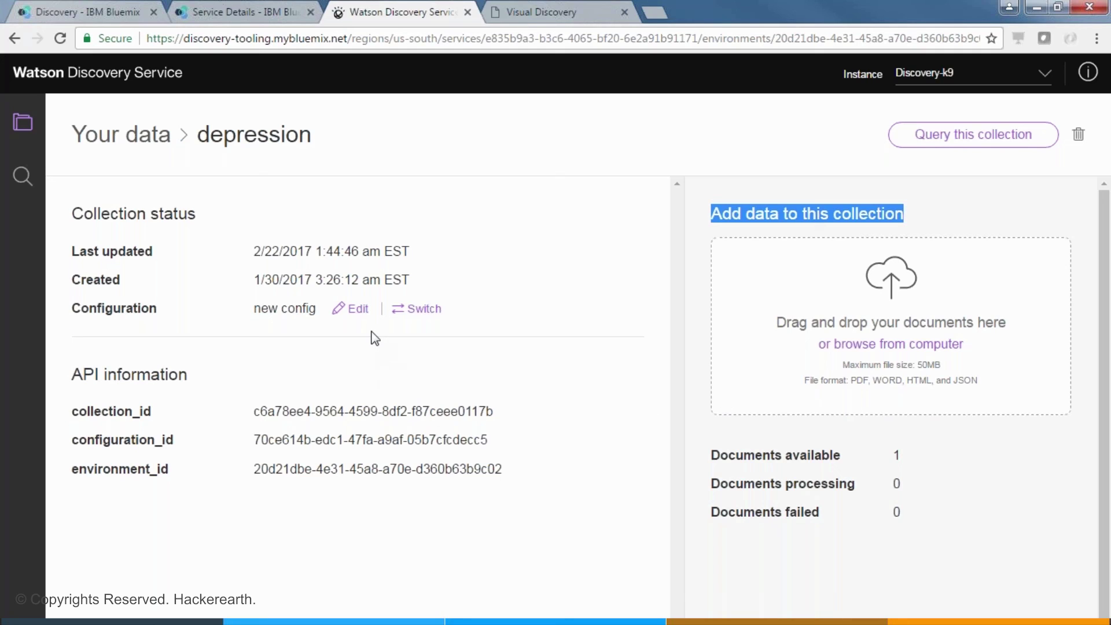
Open the depression collection's configuration, new config, for editing.
left_click(63, 319)
left_click_drag(64, 318, 104, 310)
left_click(181, 325)
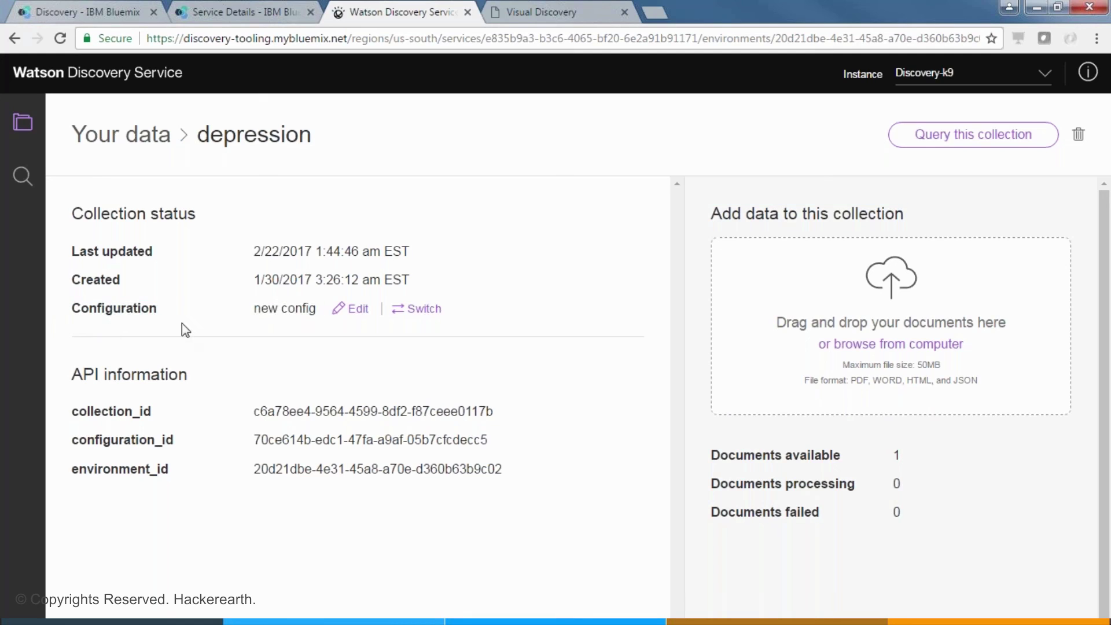
double_click(128, 311)
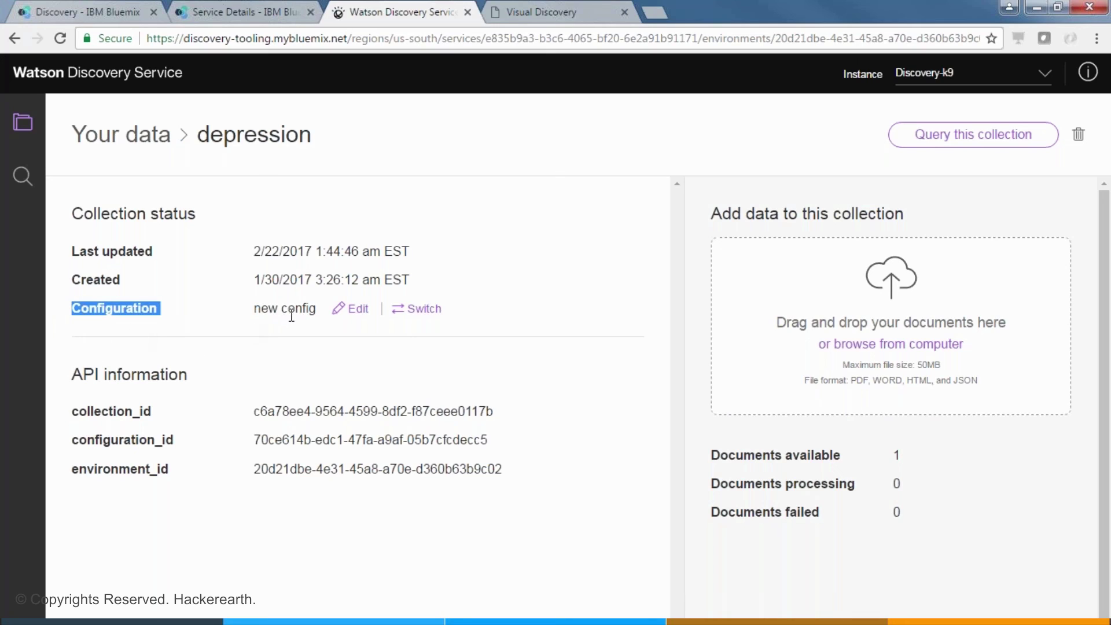
left_click(357, 309)
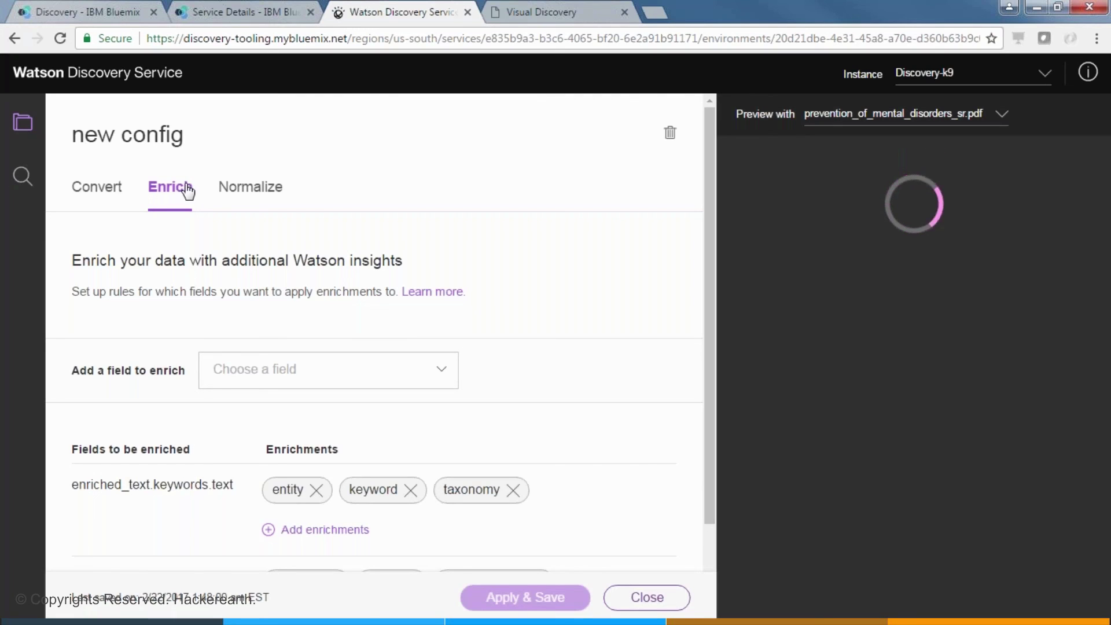
Review the Convert, Enrich and Normalize settings of the new config configuration.
left_click(96, 186)
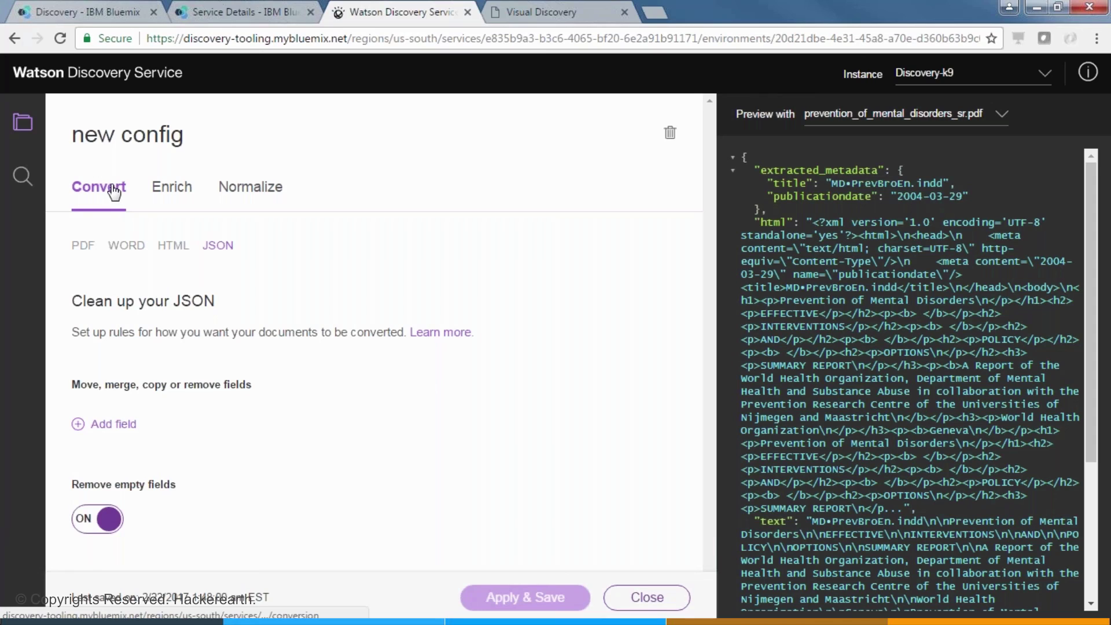
left_click(183, 199)
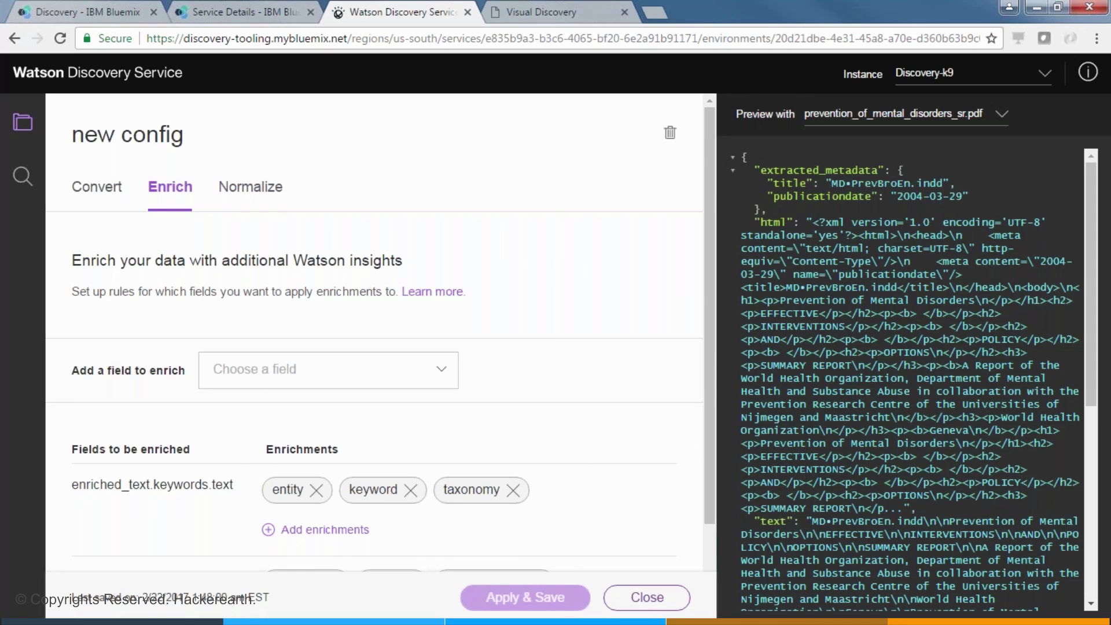
left_click(257, 200)
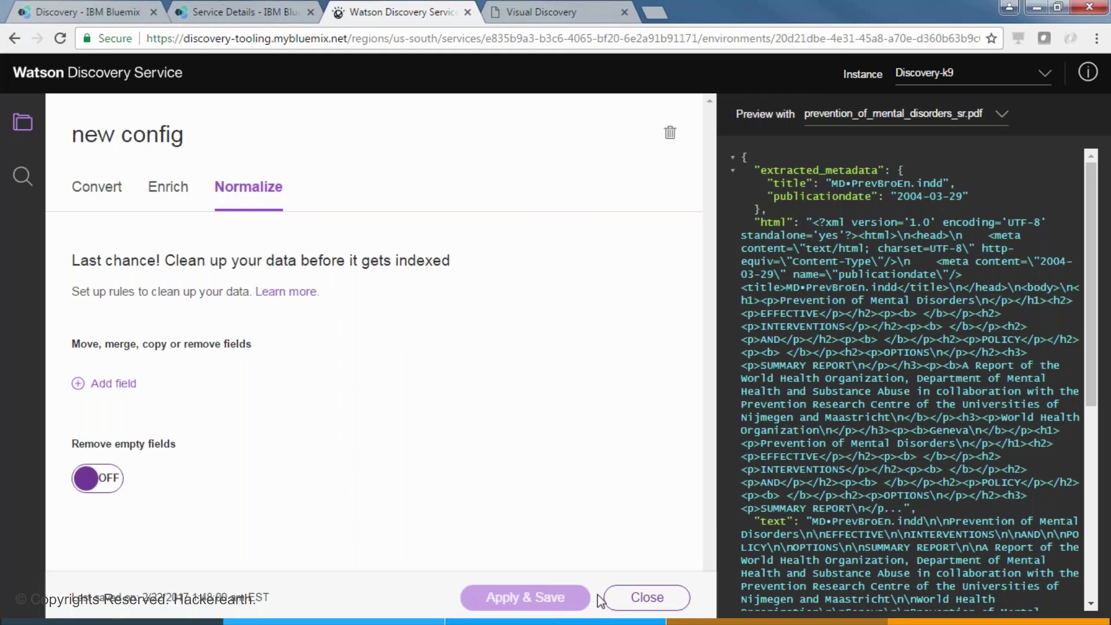
Close the new config configuration and open the depression collection's data insights for querying.
left_click(645, 606)
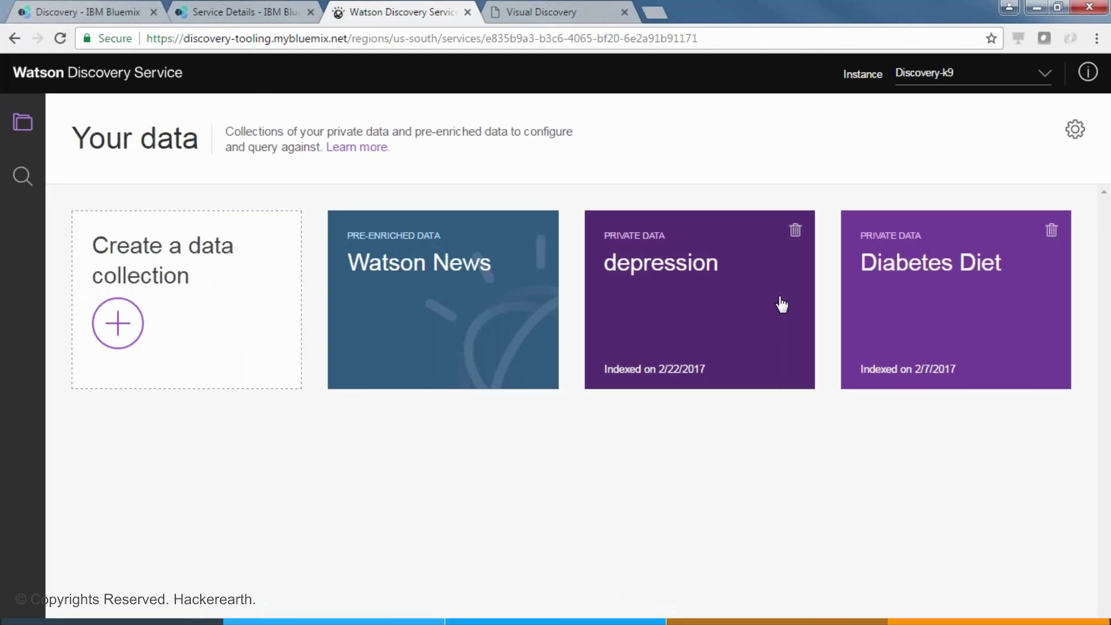
left_click(725, 305)
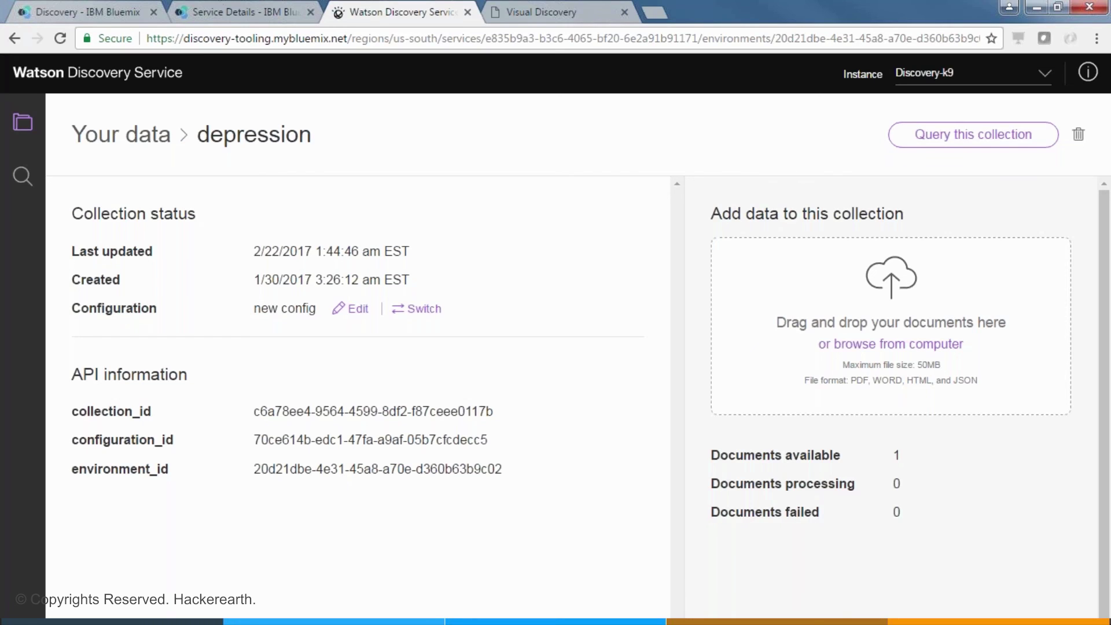
left_click(925, 139)
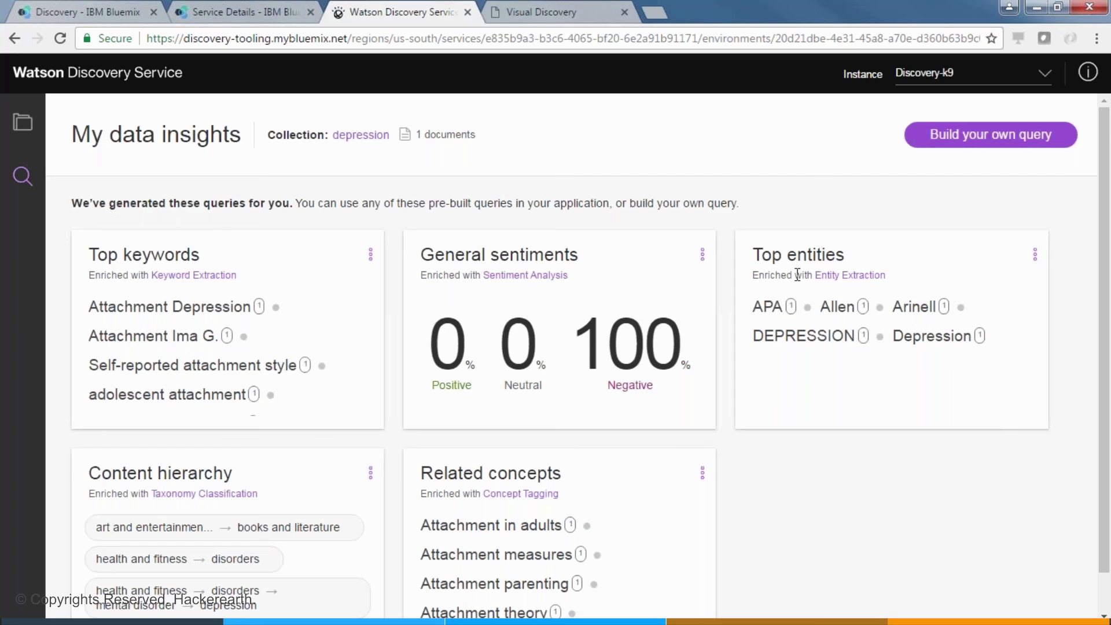
Review the pre-built query insights for the depression collection, including Top entities, Content hierarchy and Related concepts.
left_click_drag(753, 255, 847, 248)
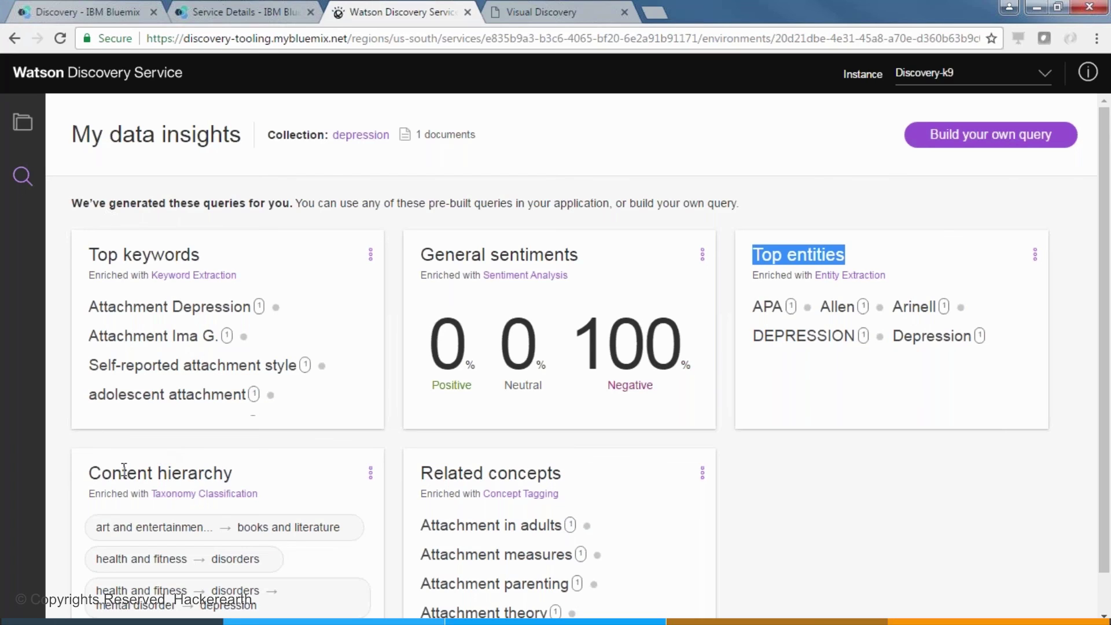
left_click_drag(90, 476, 249, 470)
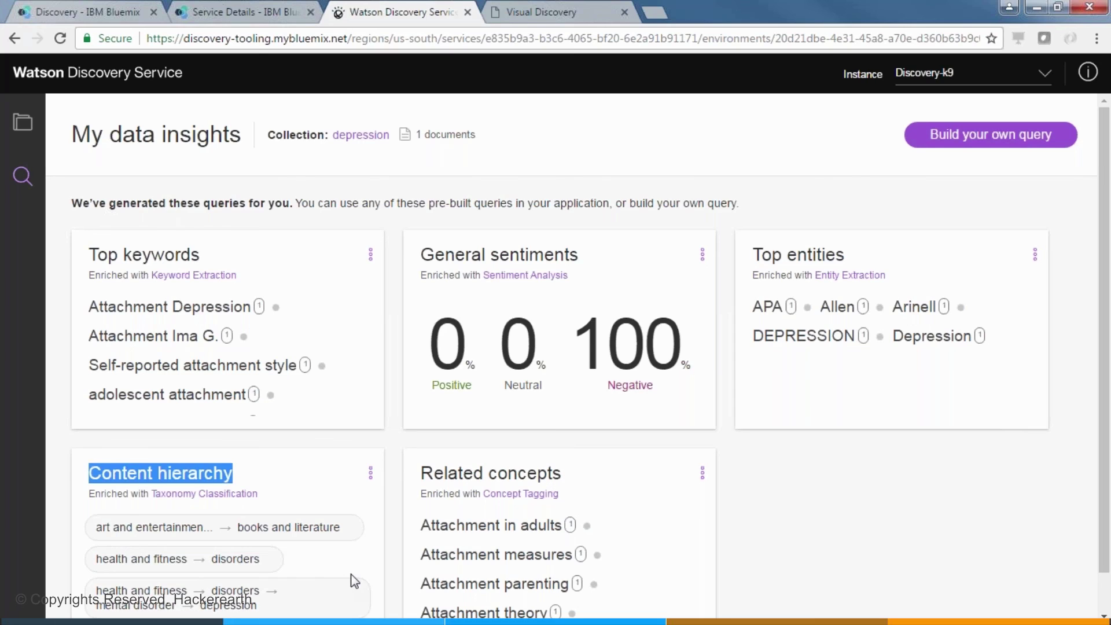
scroll(354, 581, "down", 1)
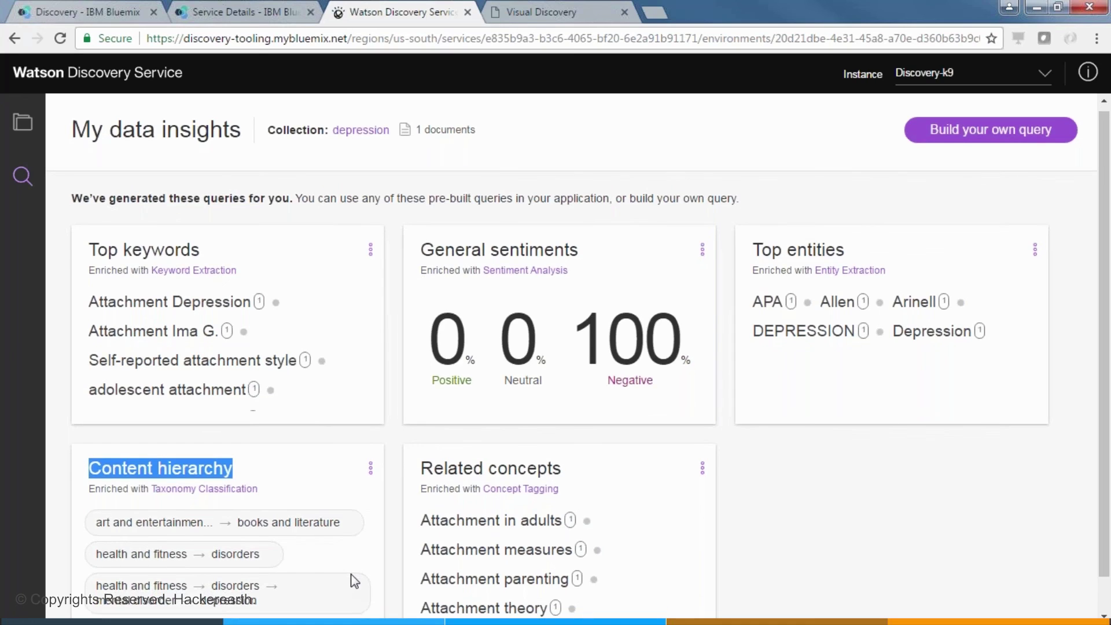
scroll(280, 565, "down", 1)
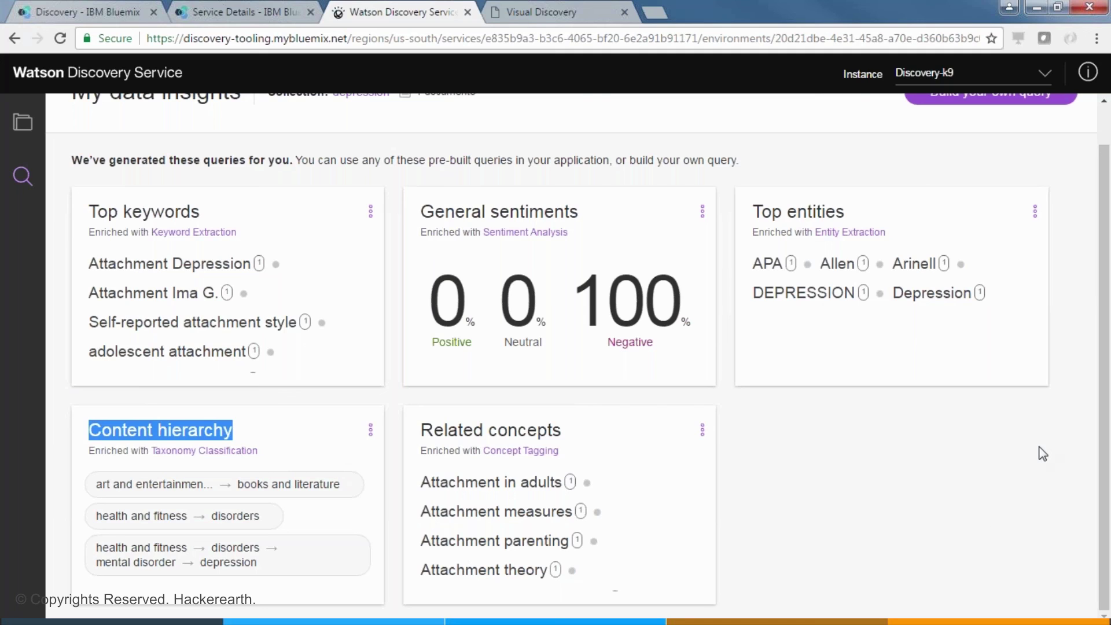
scroll(1042, 454, "up", 1)
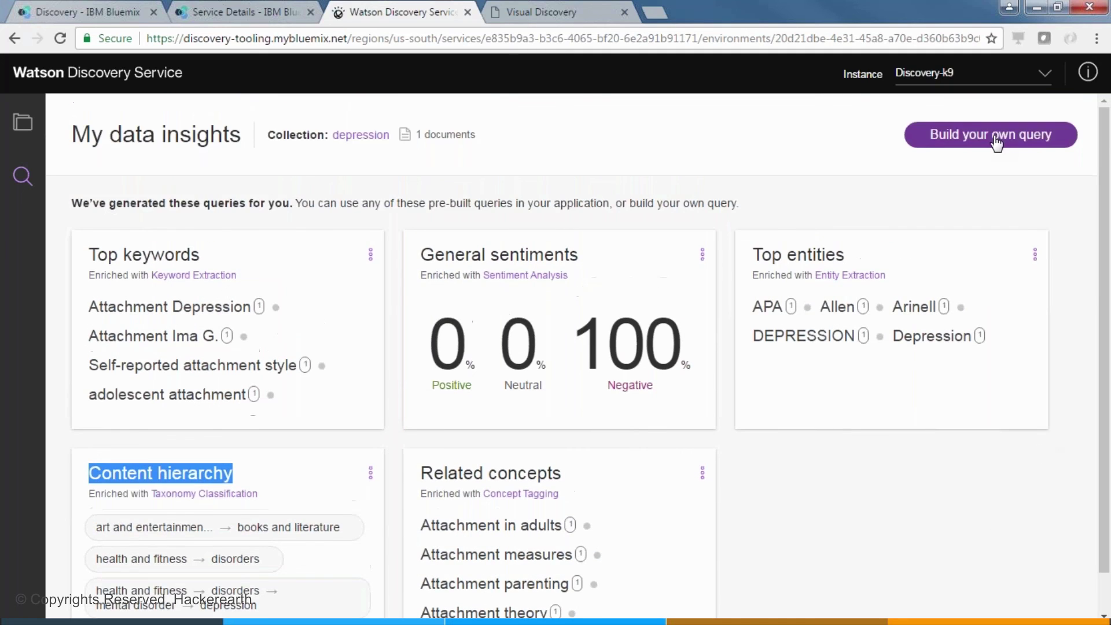
Open the custom query builder for the depression collection and examine its keyword, count, filter, aggregation, offset and return-field options.
left_click(996, 143)
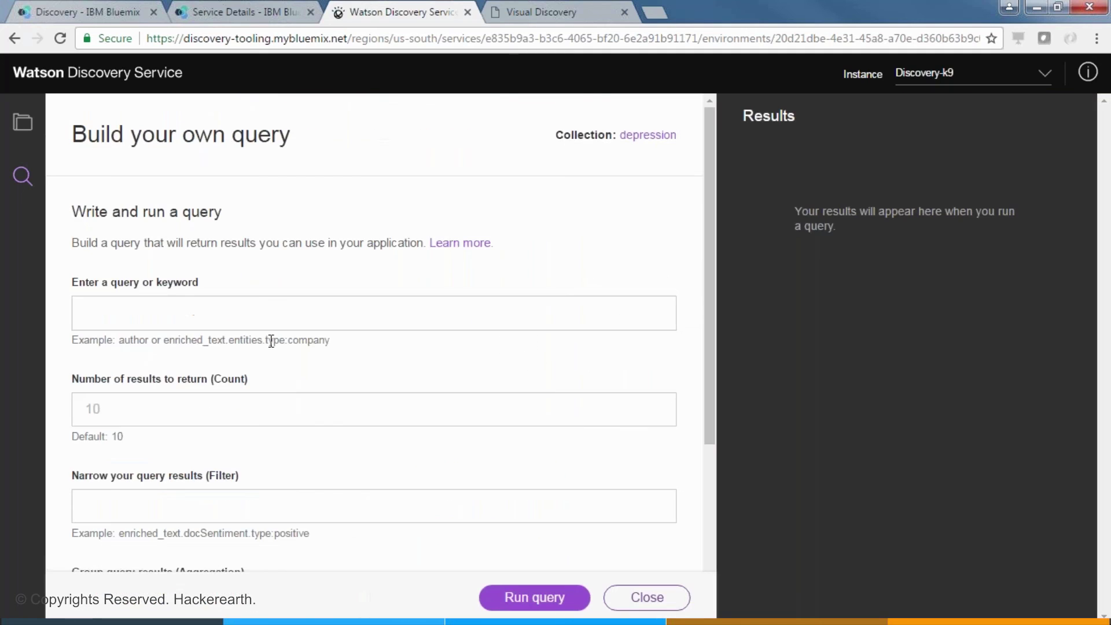
left_click(269, 307)
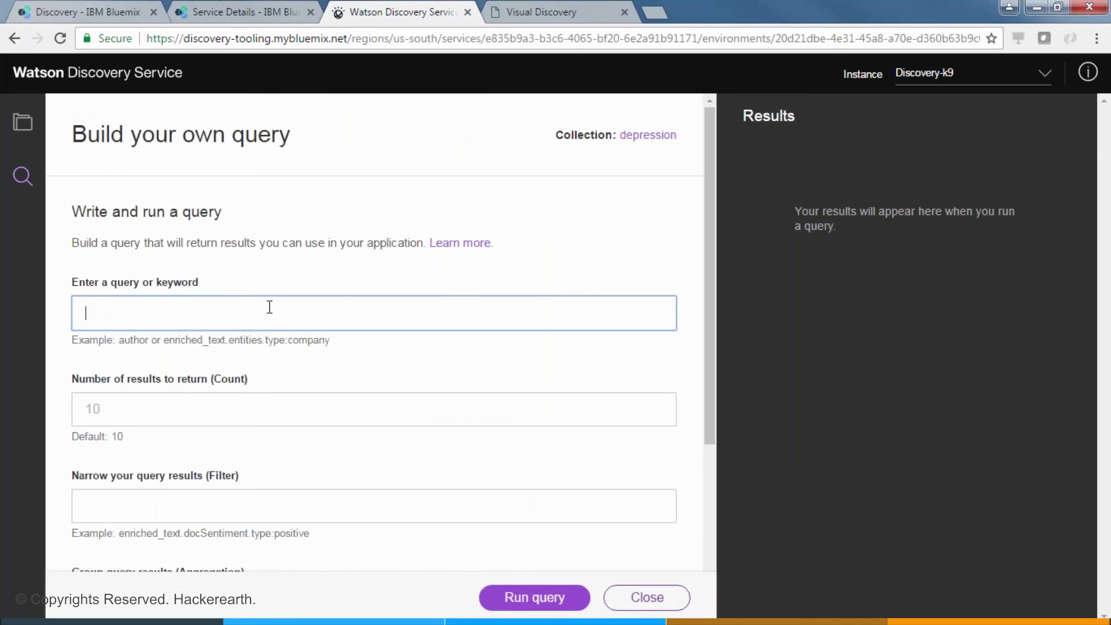
scroll(270, 307, "down", 1)
scroll(269, 307, "down", 2)
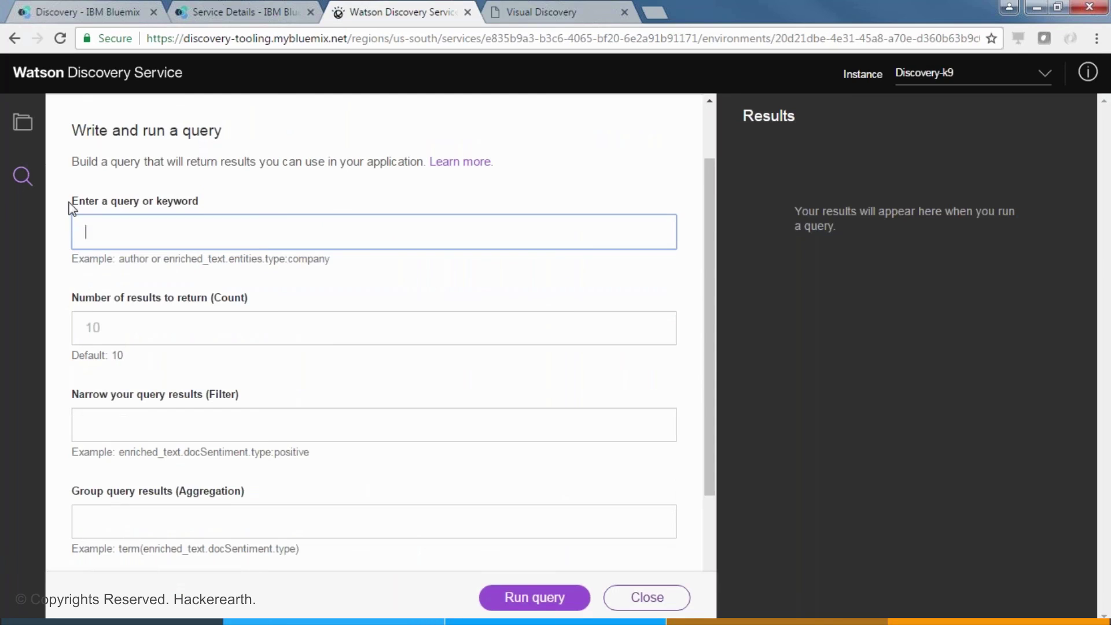
left_click_drag(72, 202, 178, 208)
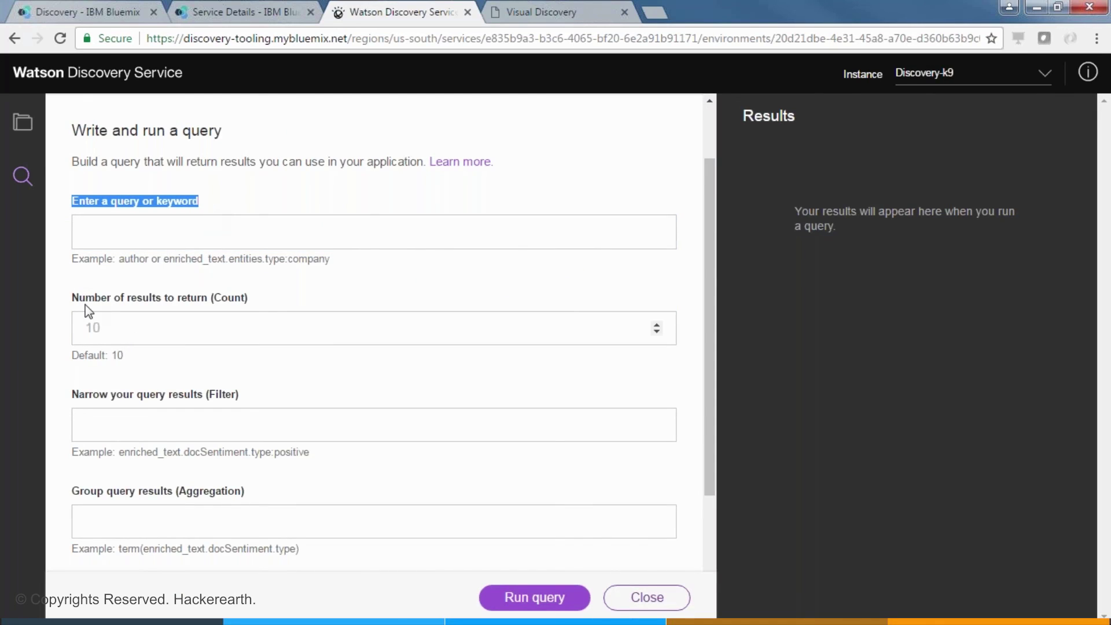
left_click_drag(76, 300, 249, 298)
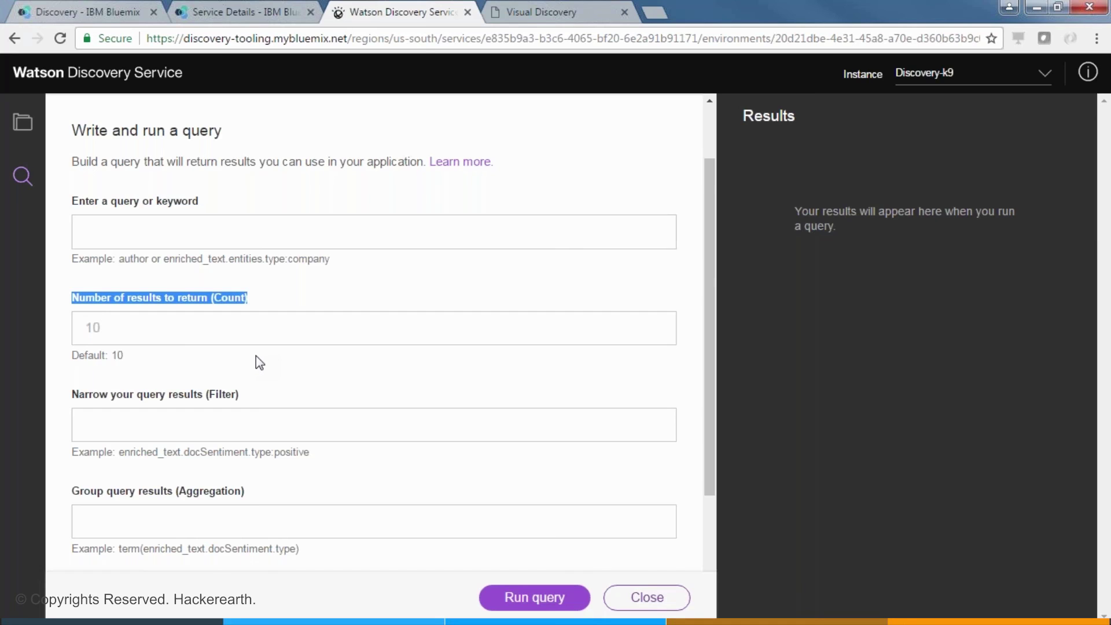
left_click_drag(73, 395, 239, 396)
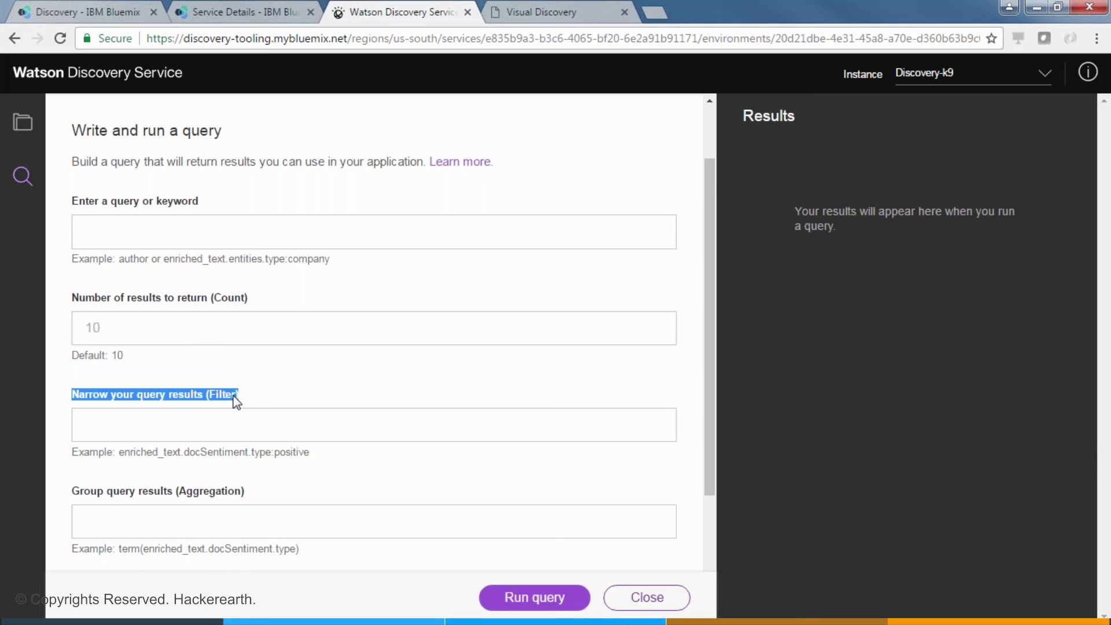
left_click_drag(117, 454, 333, 452)
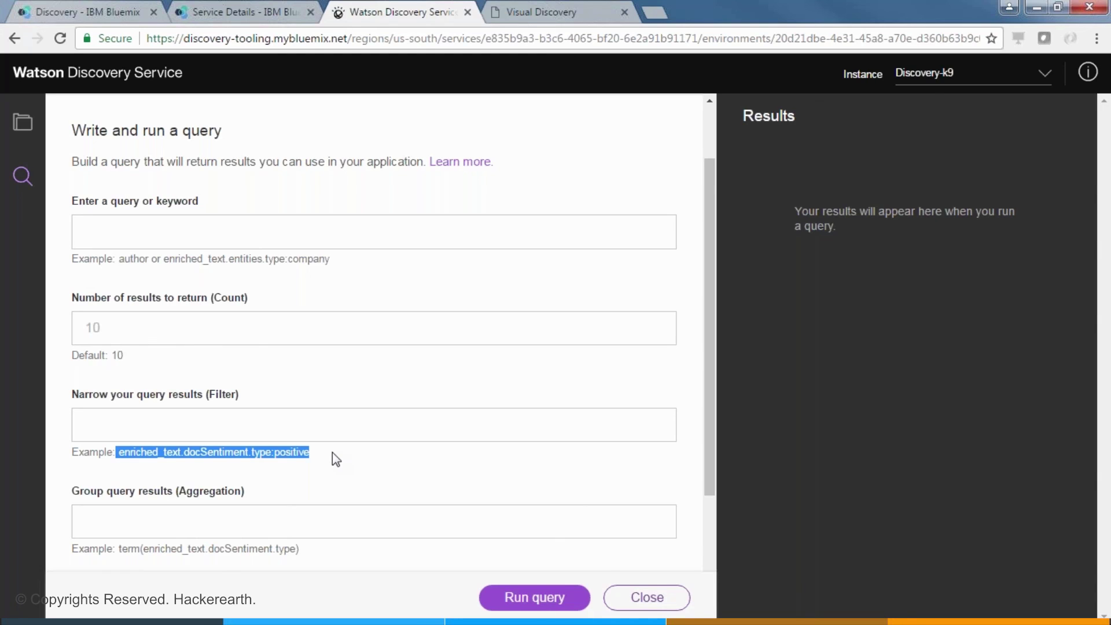
scroll(332, 453, "down", 3)
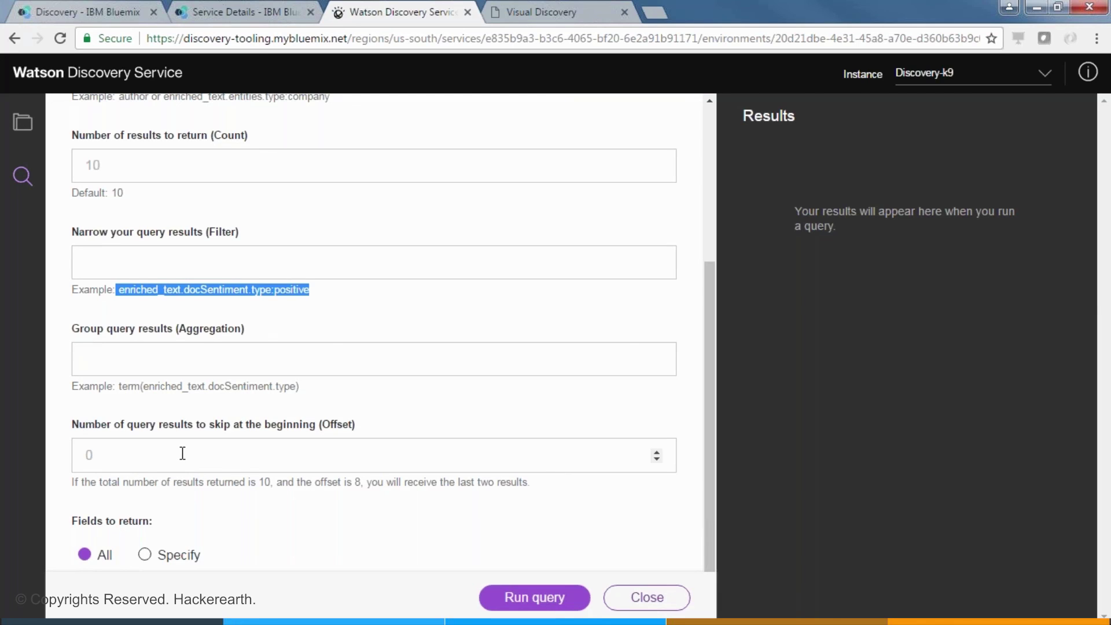
scroll(182, 453, "down", 1)
triple_click(112, 503)
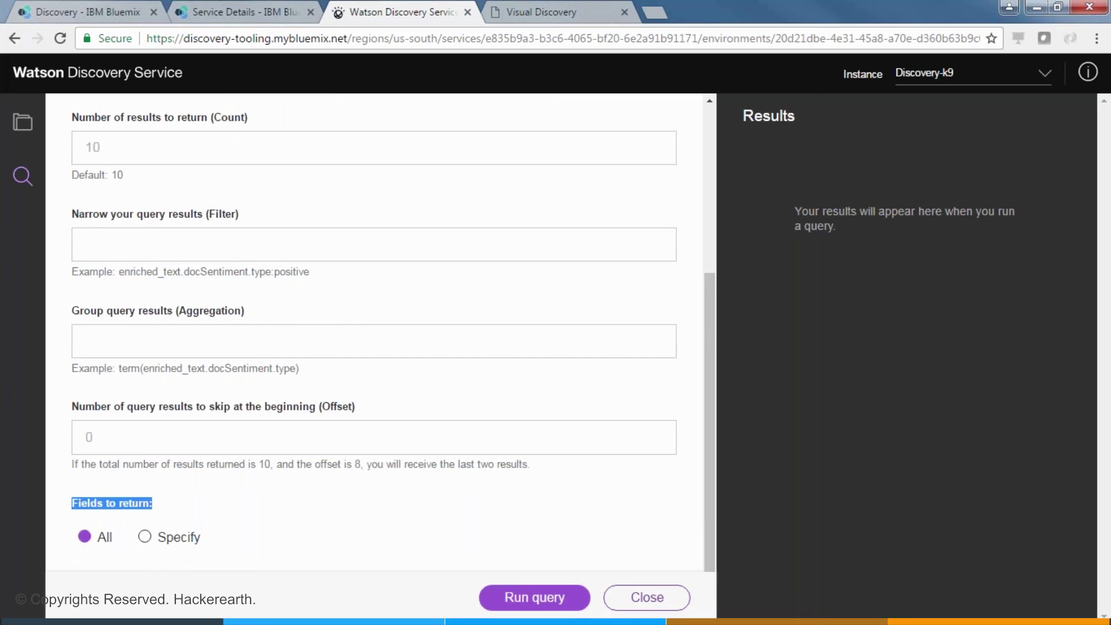
Run a query for the keyword depression on the collection and inspect the end of the generated query URL.
scroll(657, 438, "up", 5)
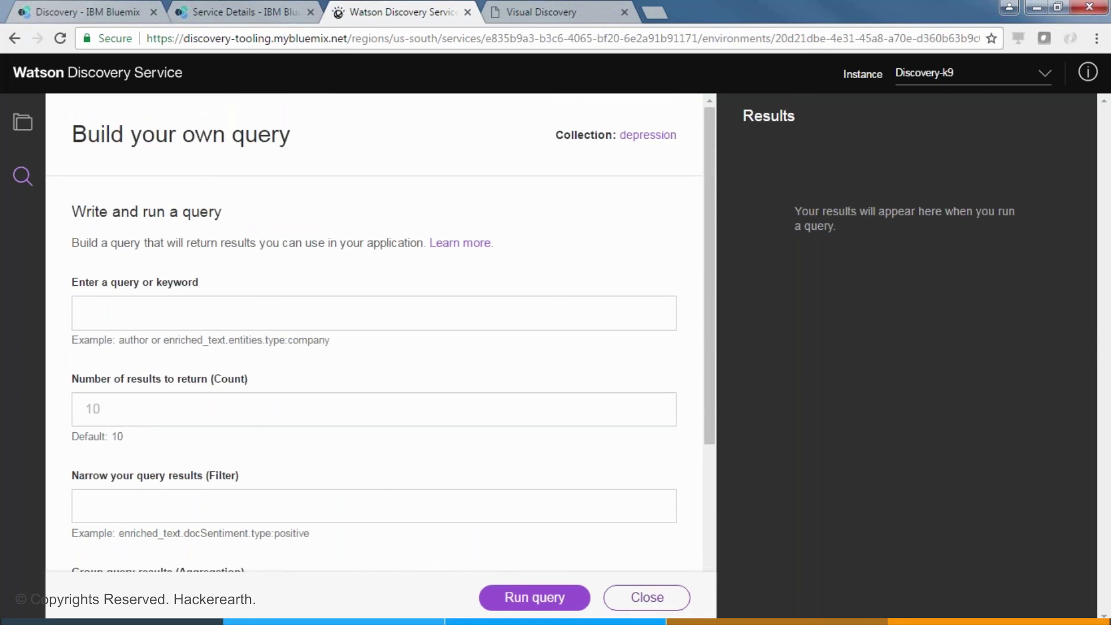
left_click(252, 319)
type("de")
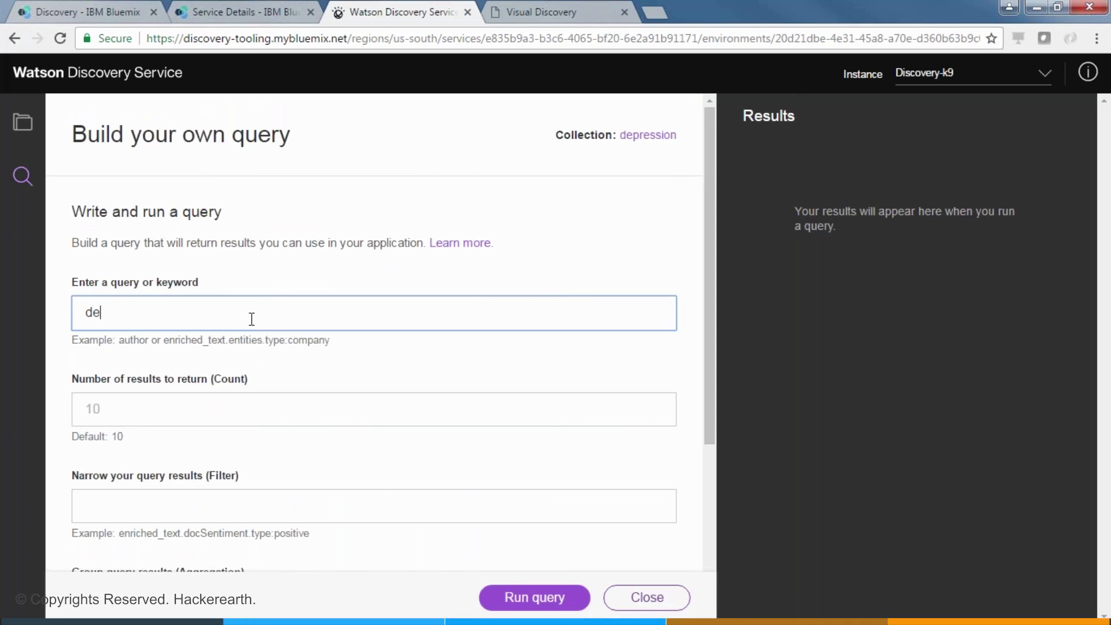
type("pression")
left_click(539, 605)
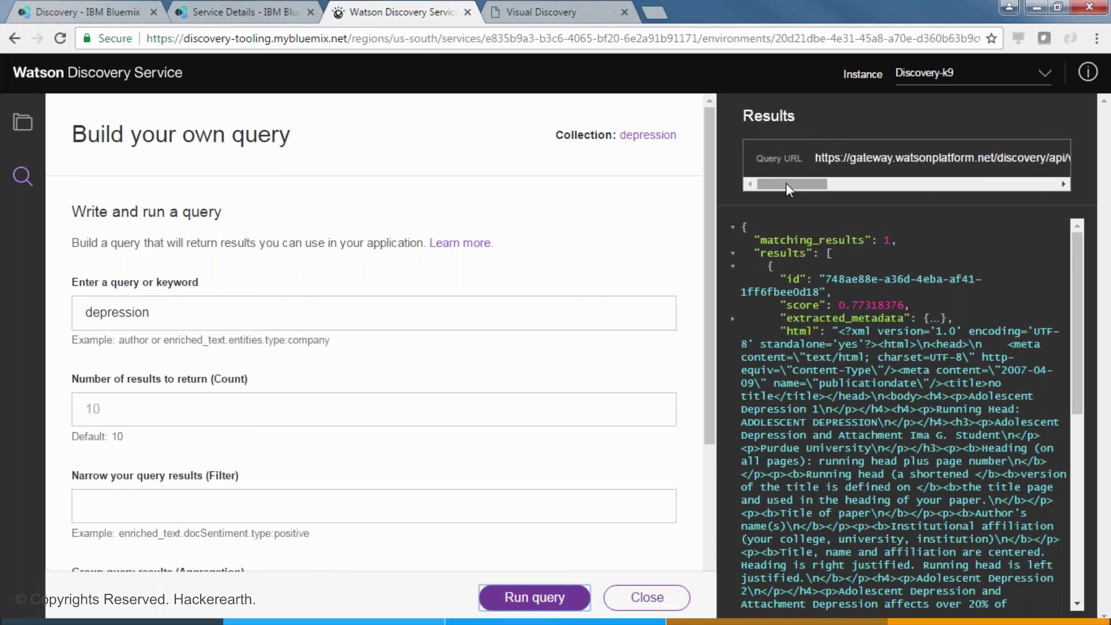
left_click_drag(787, 183, 1031, 182)
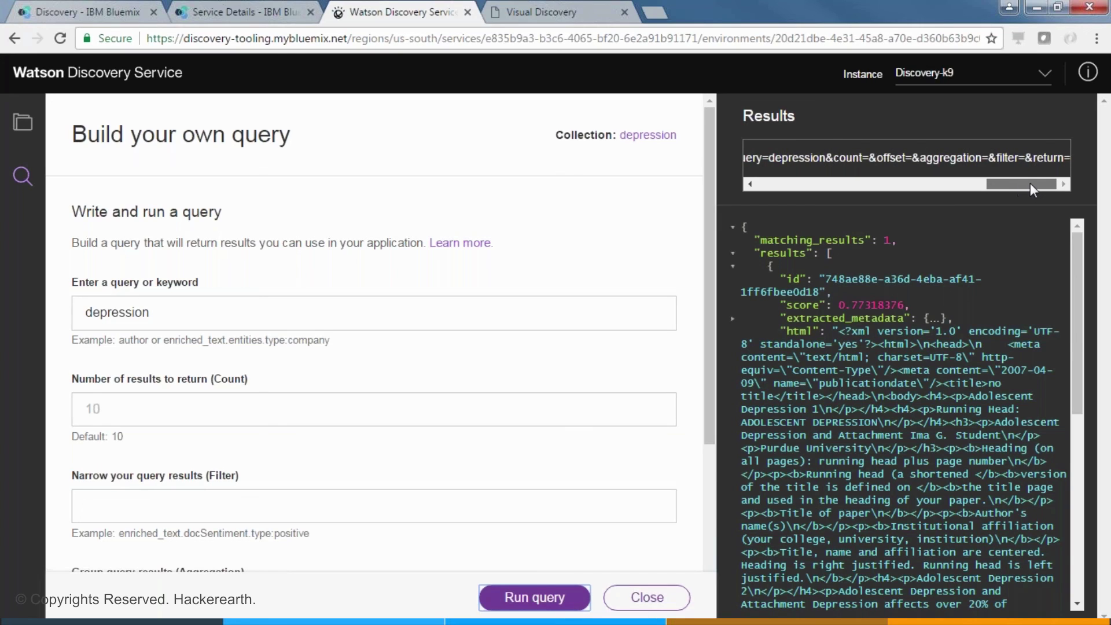
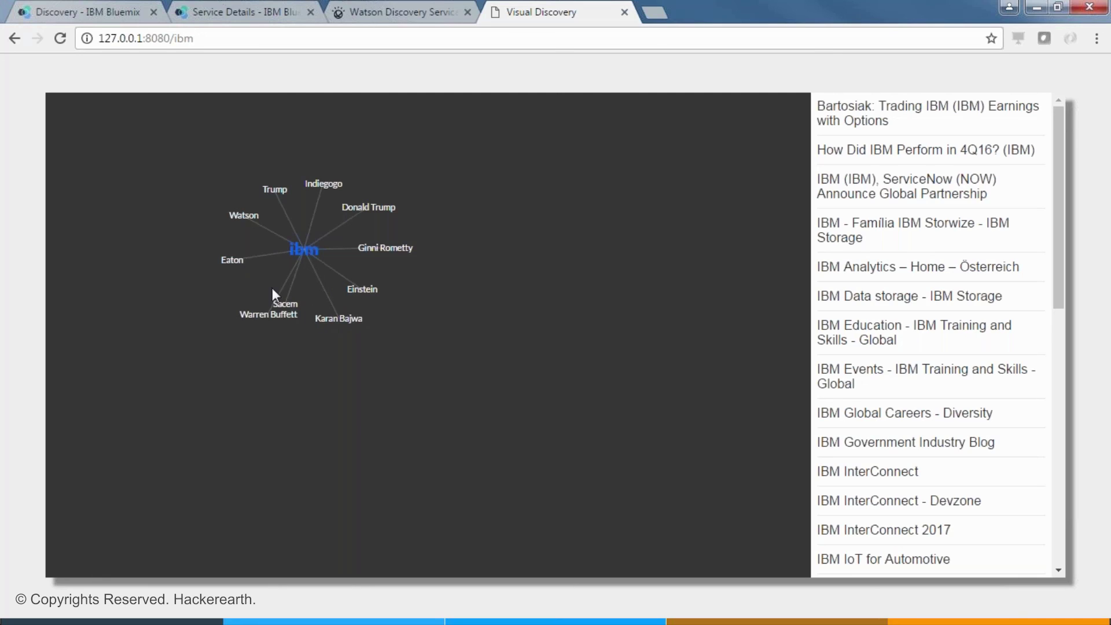
Expand the Watson and Einstein nodes in the Visual Discovery graph, repositioning the ibm node to spread out the connections.
left_click(252, 224)
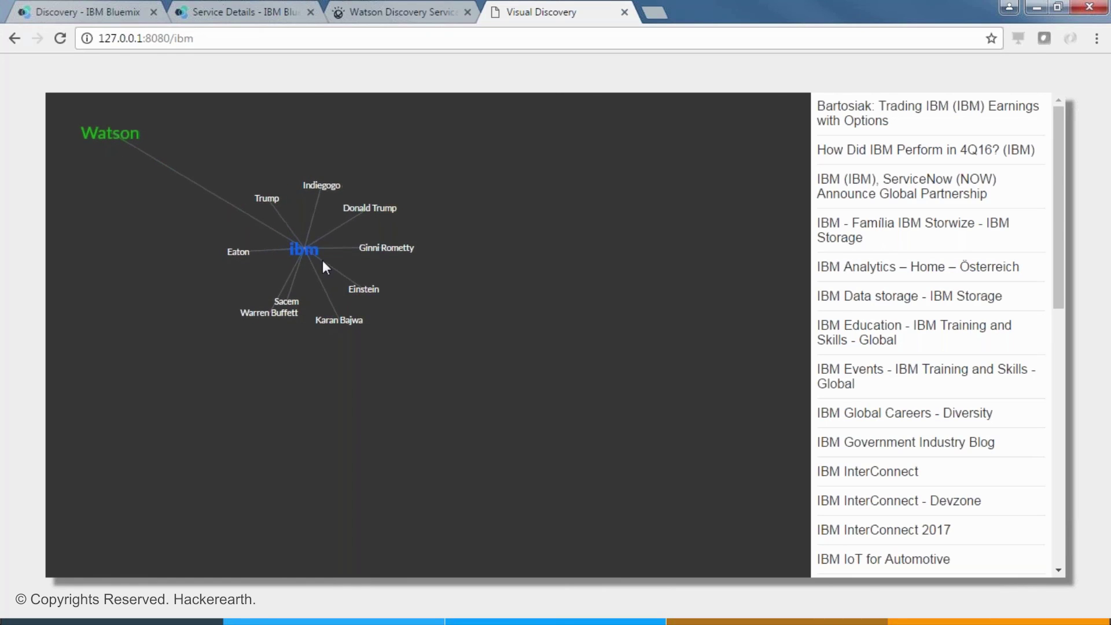
left_click_drag(304, 250, 640, 386)
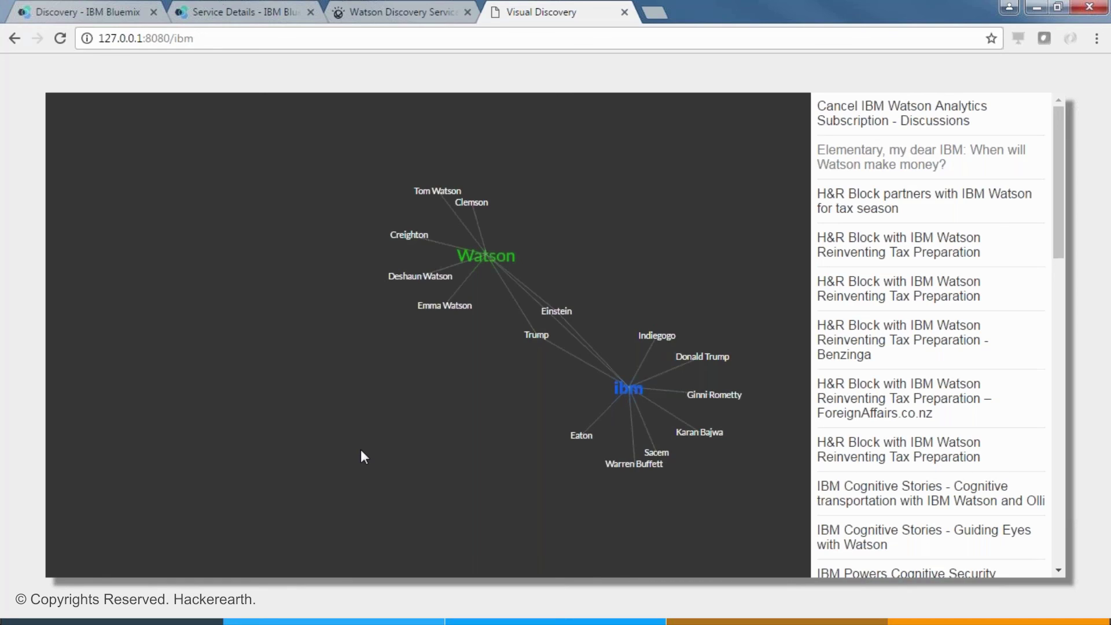
left_click(561, 309)
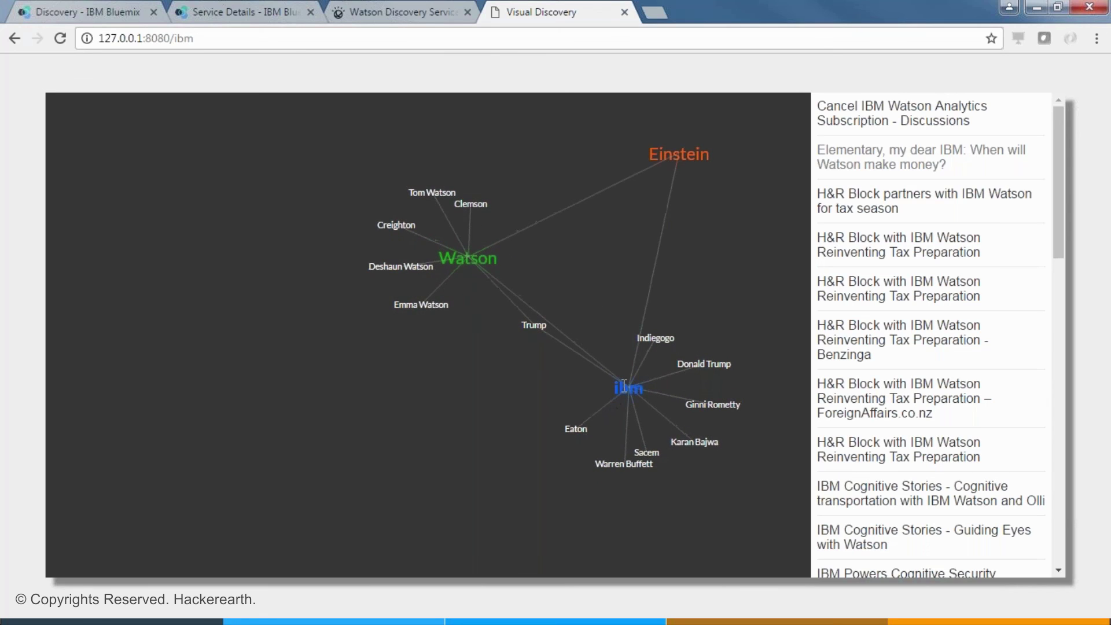
left_click_drag(624, 383, 353, 451)
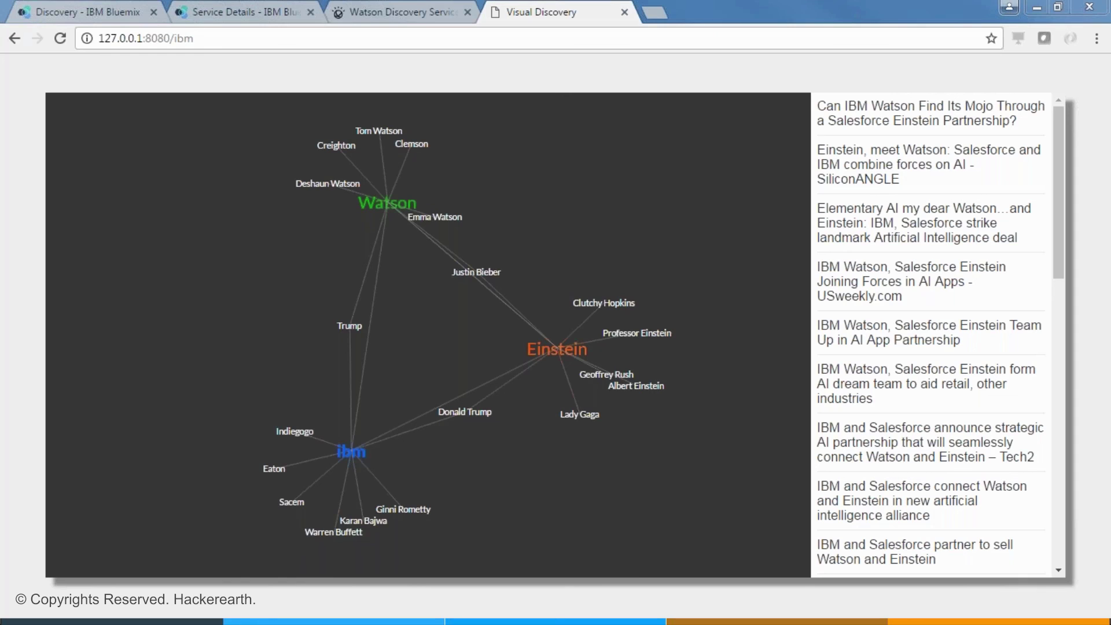
Return to the Watson Discovery tooling, open the Diabetes Diet collection and check its number of available documents.
left_click(391, 8)
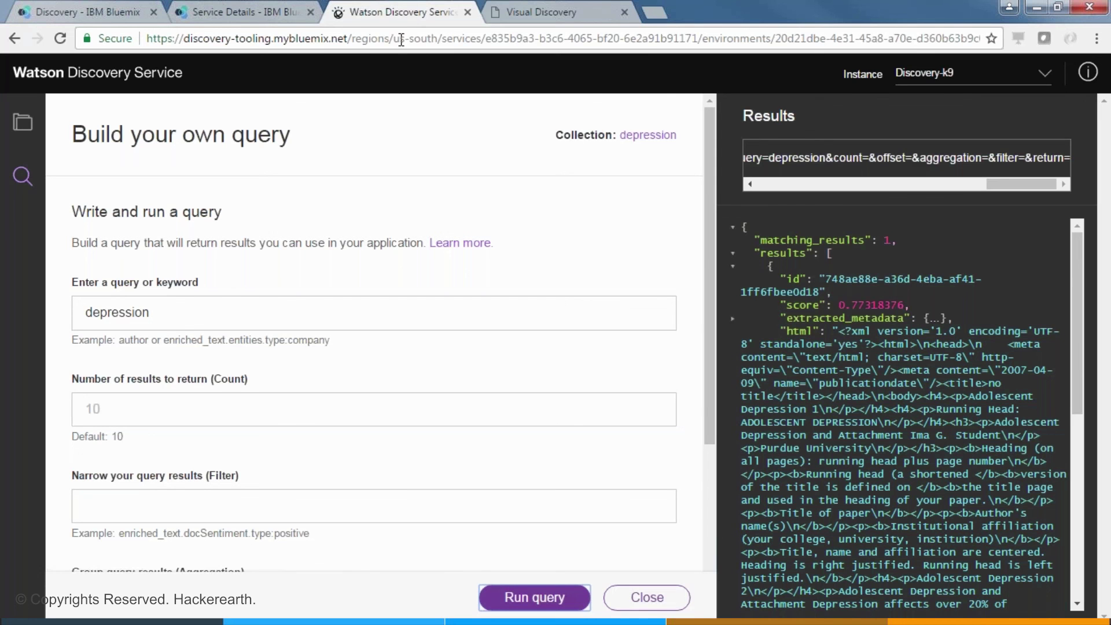
left_click(23, 122)
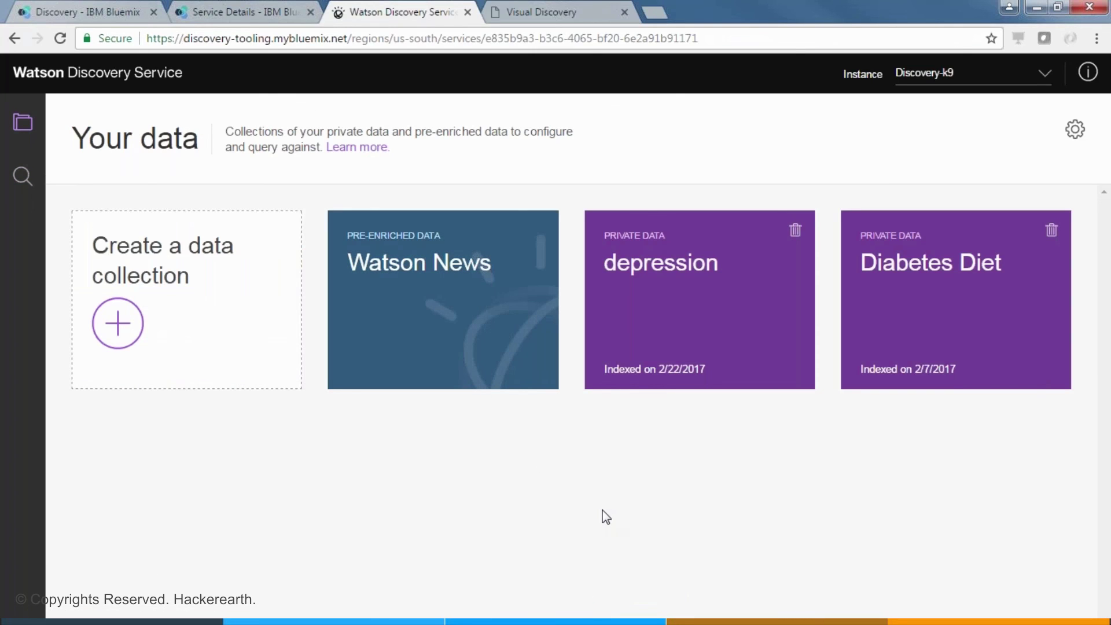
left_click(950, 288)
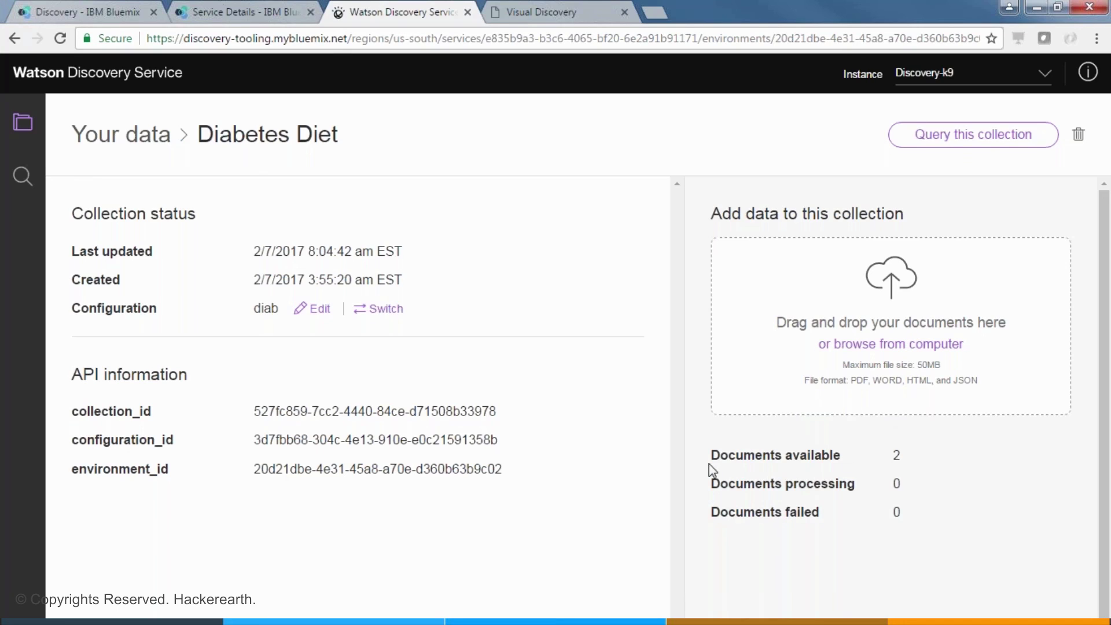
left_click_drag(911, 462, 892, 456)
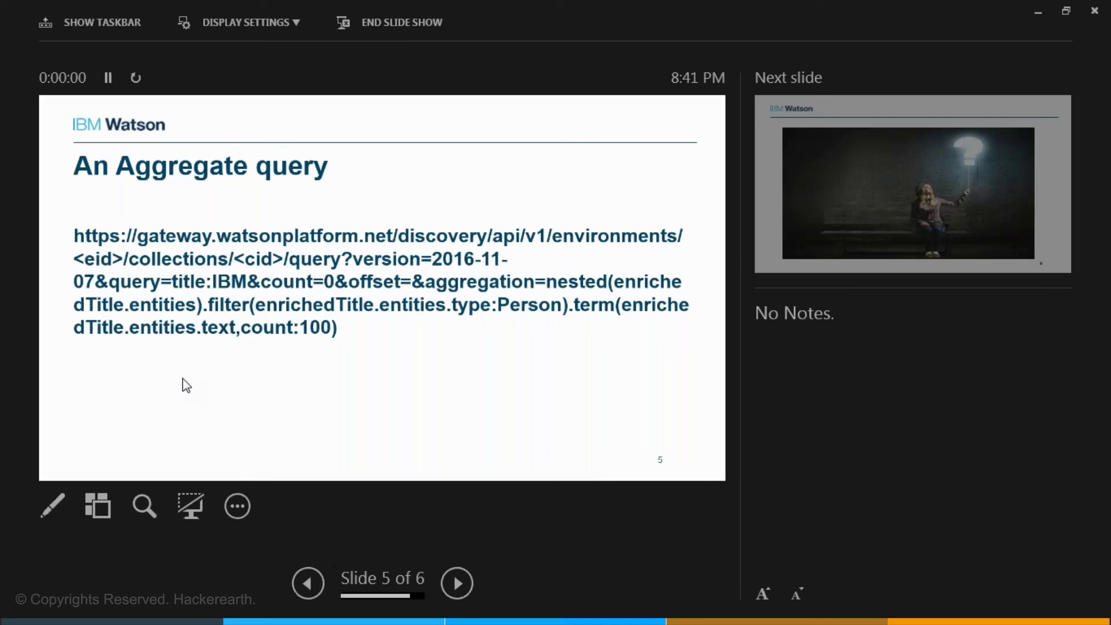
Swap the slide show from presenter view to the full-screen slide and advance from the Aggregate query slide to slide 6.
left_click(246, 22)
left_click(262, 47)
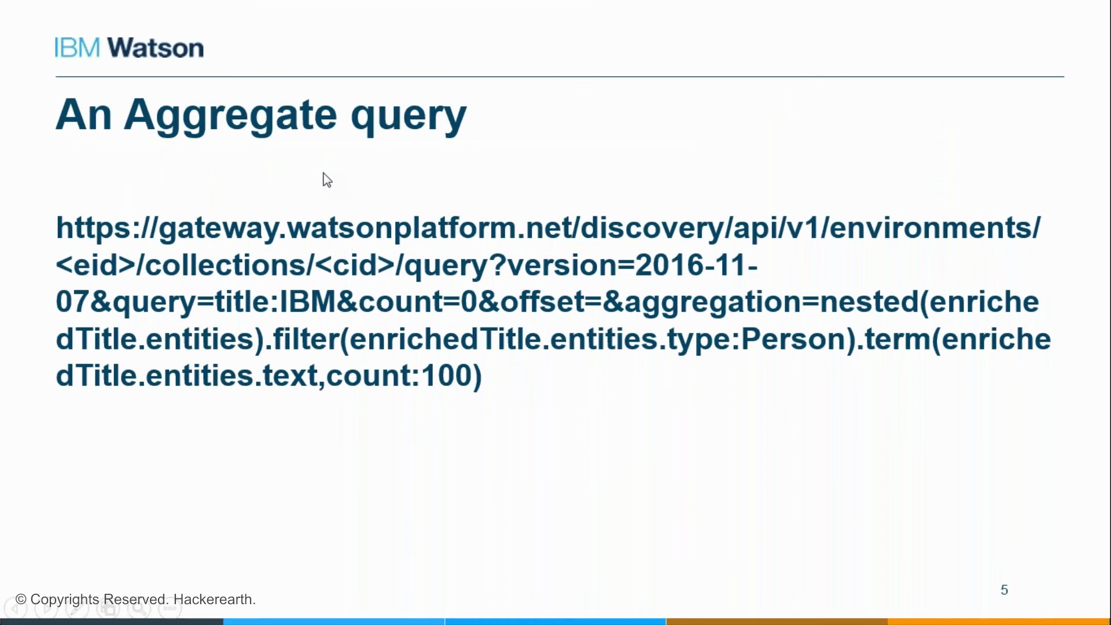
key("Right")
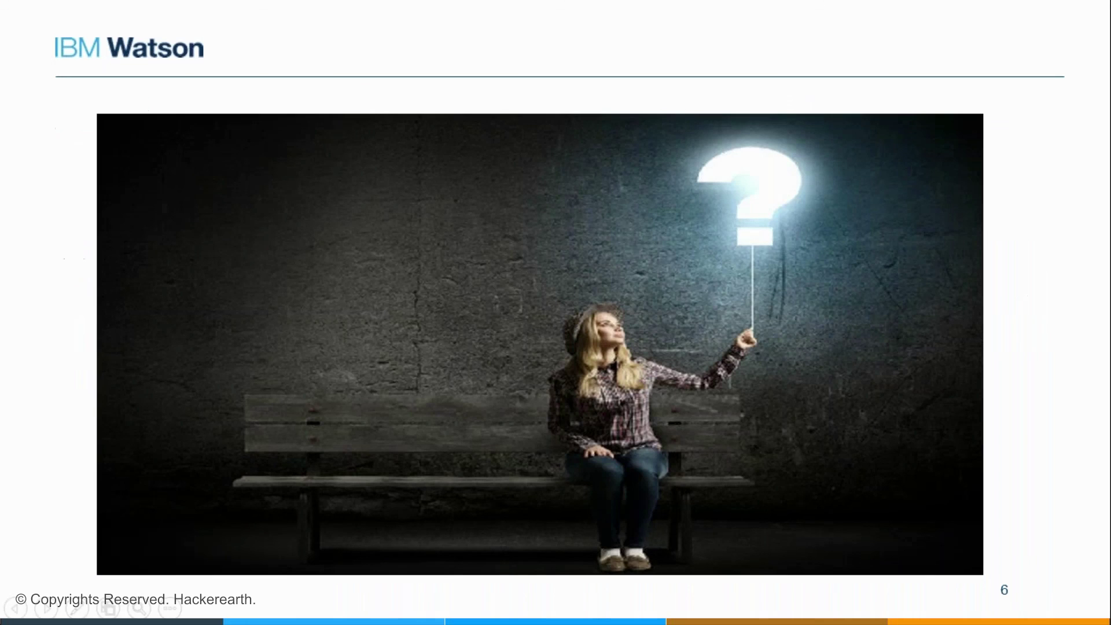